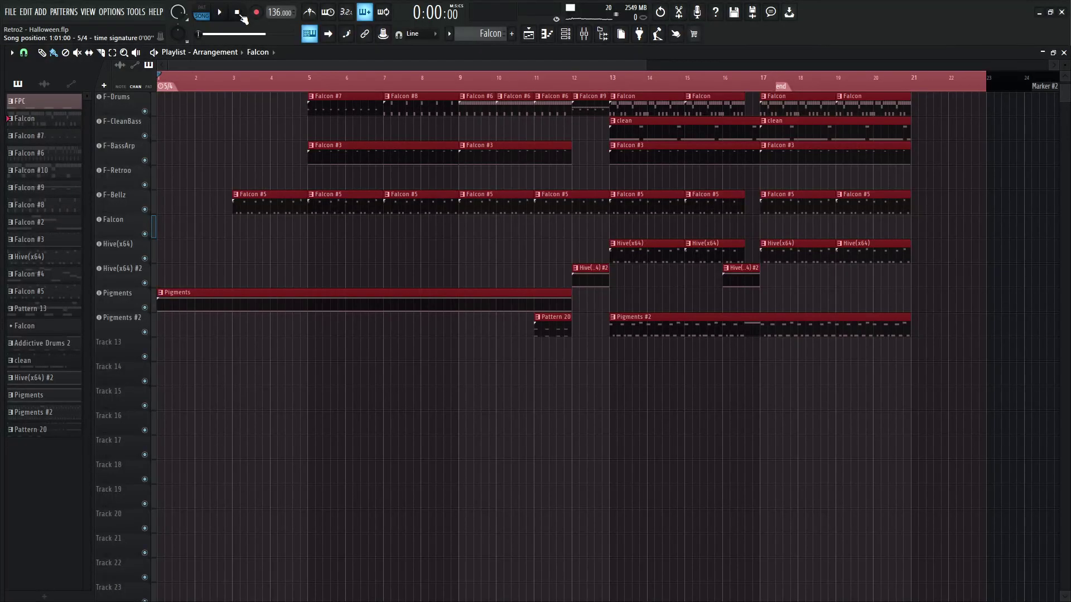
Play and stop the song, then open the Falcon instrument on the F-Bellz track.
key(space)
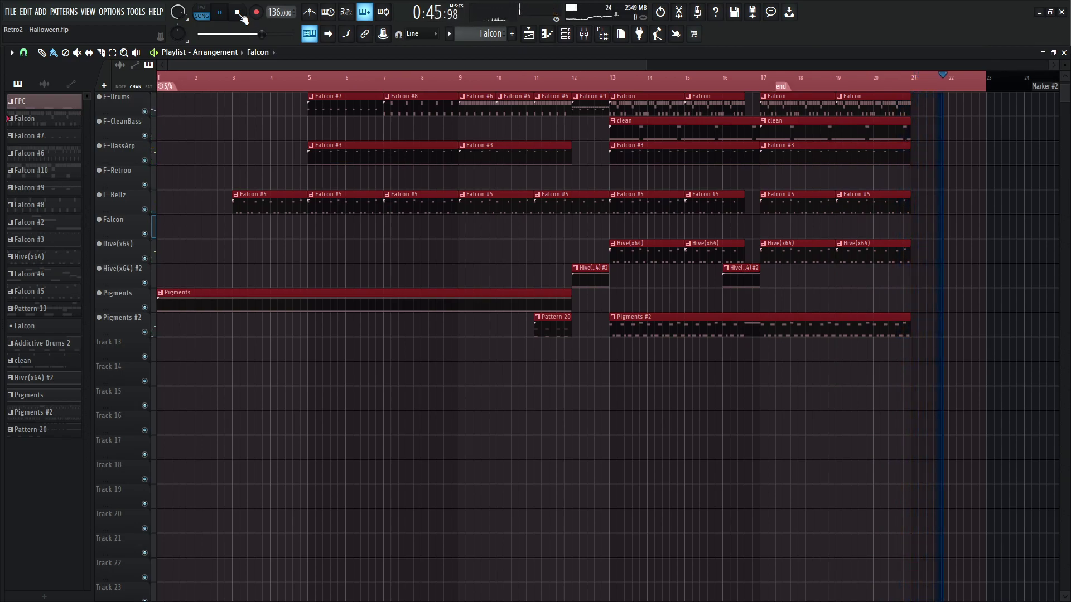
click(238, 13)
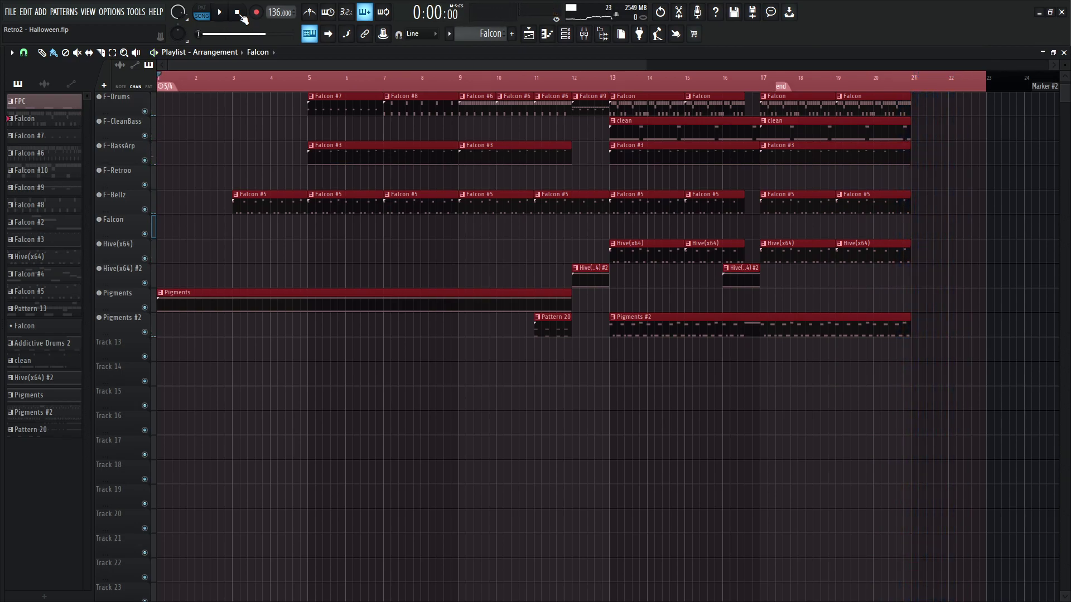
click(378, 159)
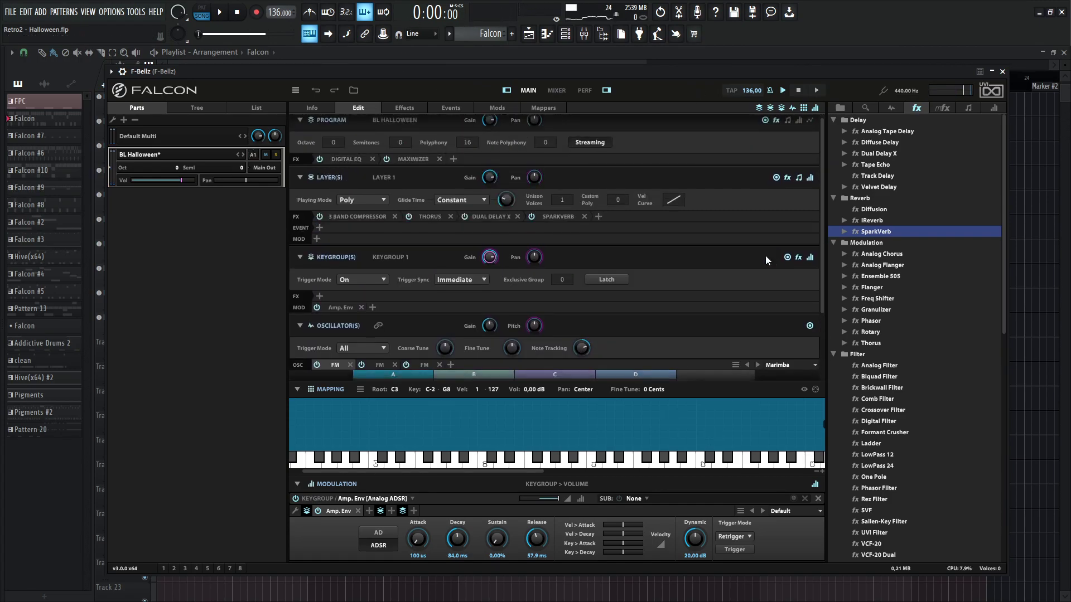
scroll(818, 321, down, 3)
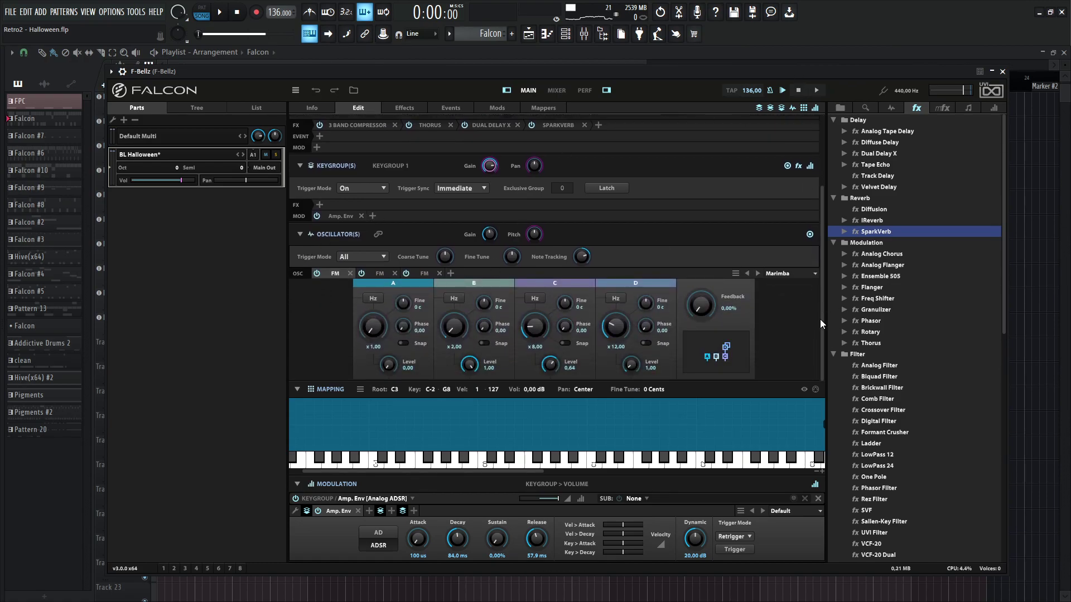
scroll(822, 323, up, 3)
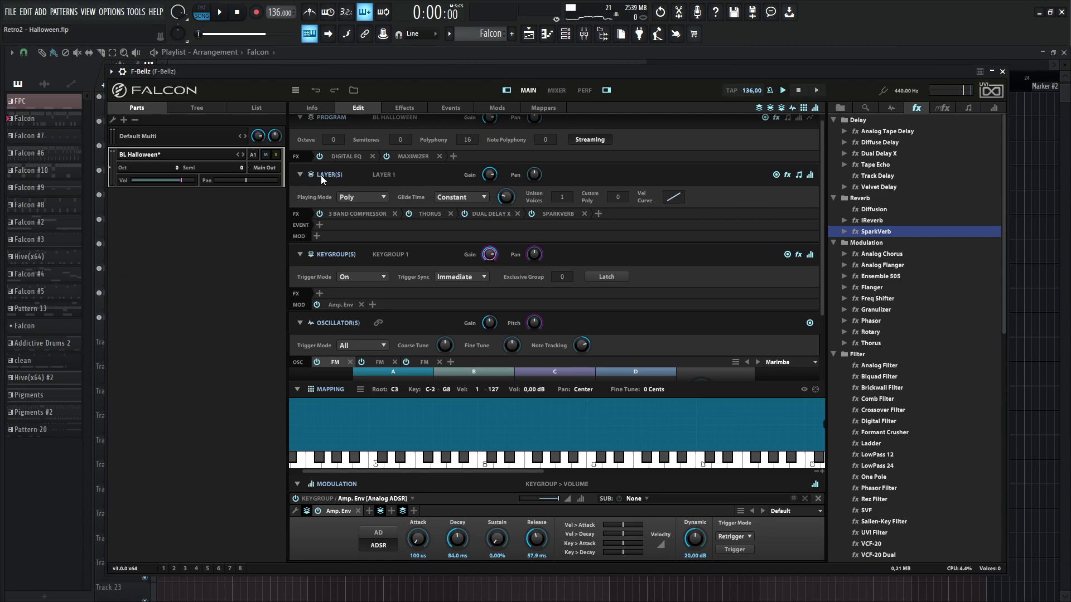
Review the F-Bellz layer effects: 3 Band Compressor, Thorus, Dual Delay X and SparkVerb.
click(356, 214)
click(430, 215)
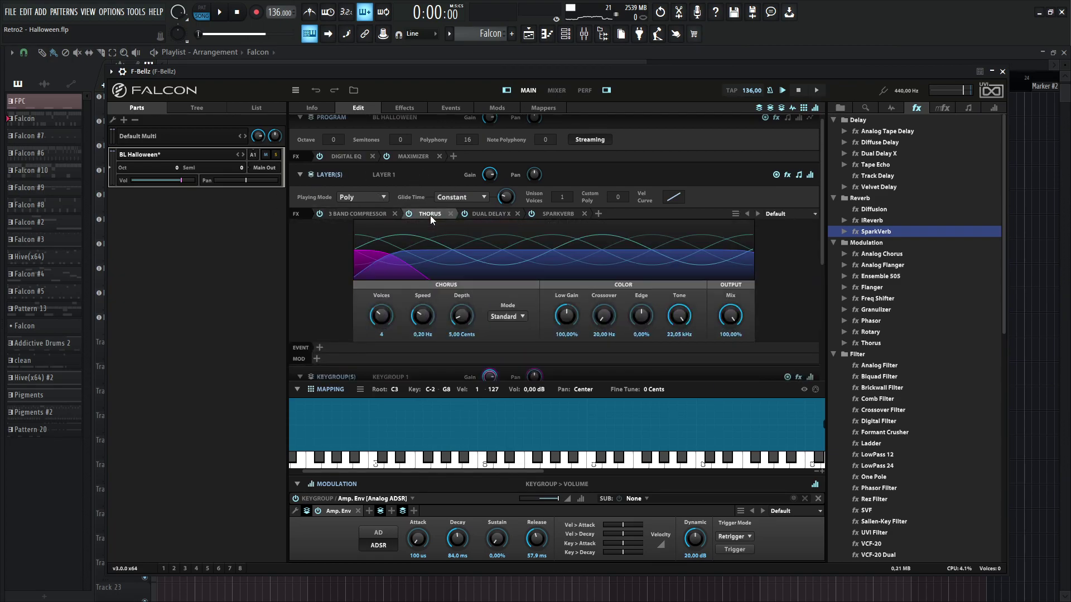
click(486, 215)
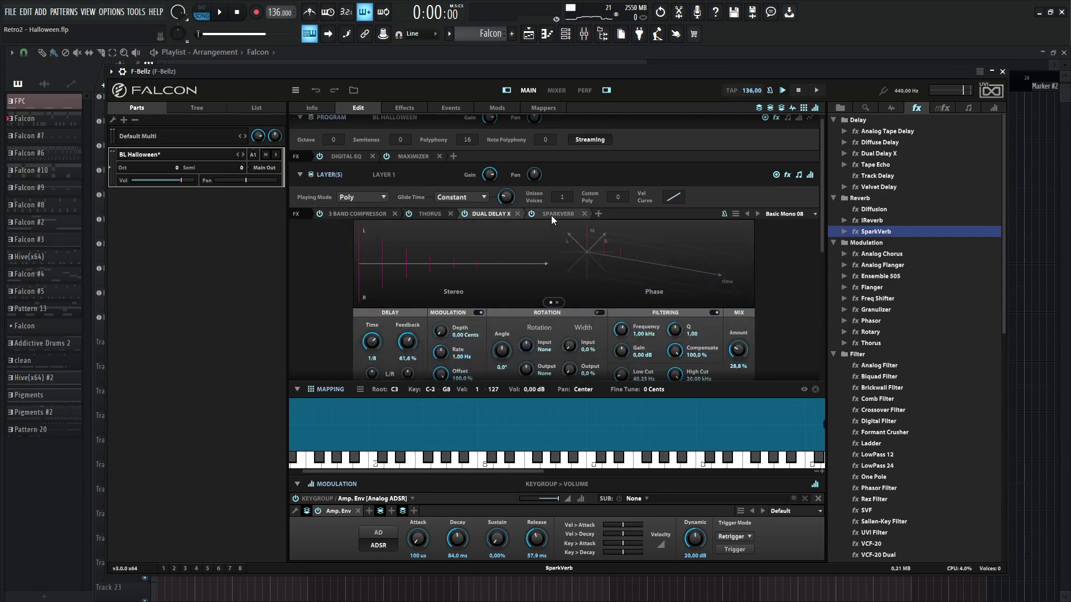
click(551, 214)
click(502, 213)
click(425, 213)
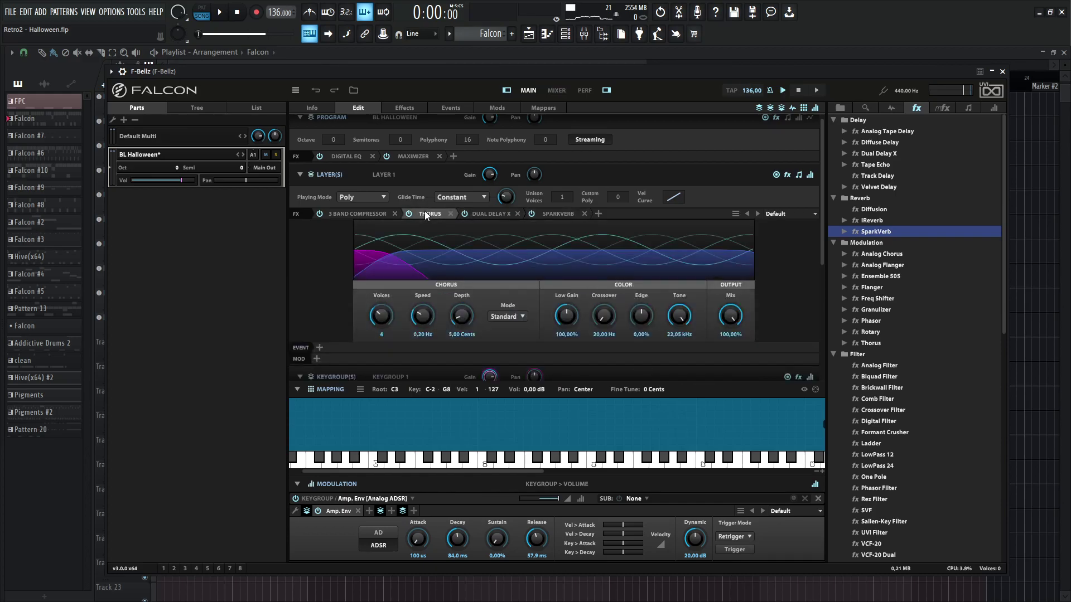
click(486, 215)
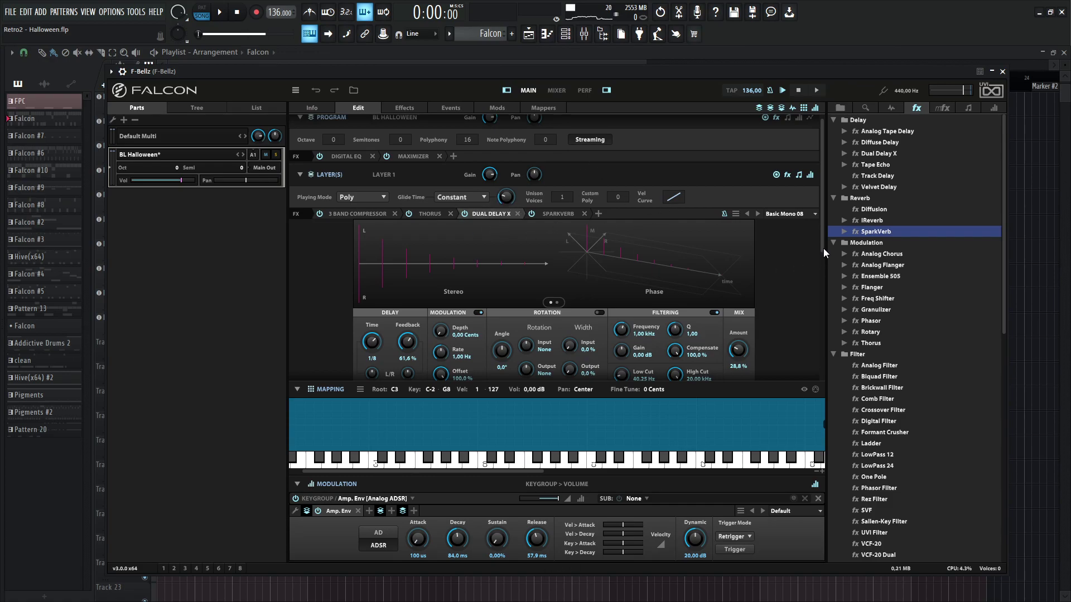
Inspect the F-Bellz program's Digital EQ and Maximizer, then close that Falcon instance.
scroll(823, 249, up, 1)
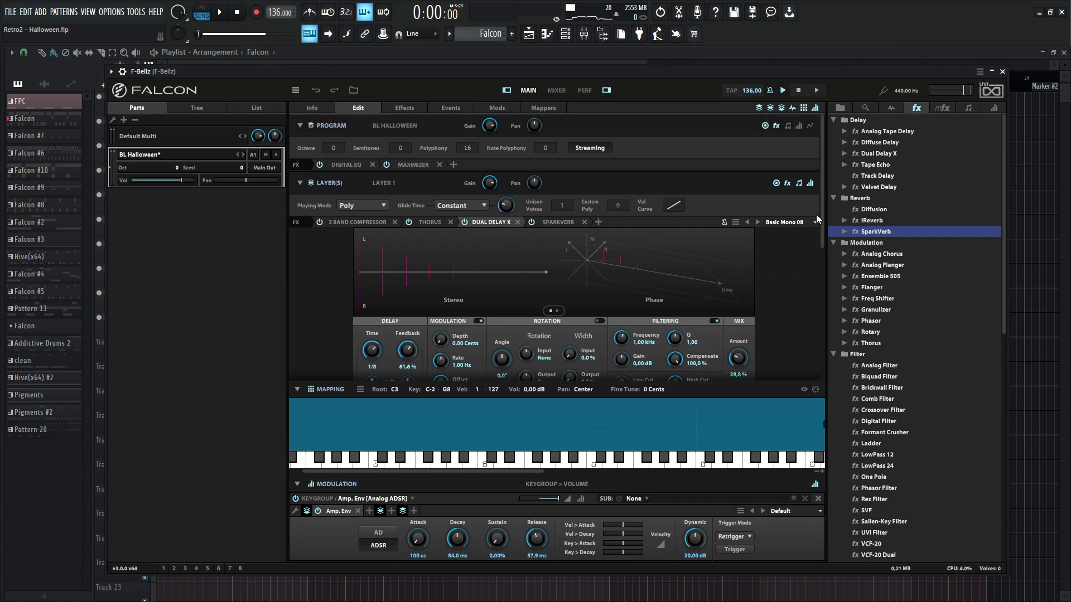
click(352, 165)
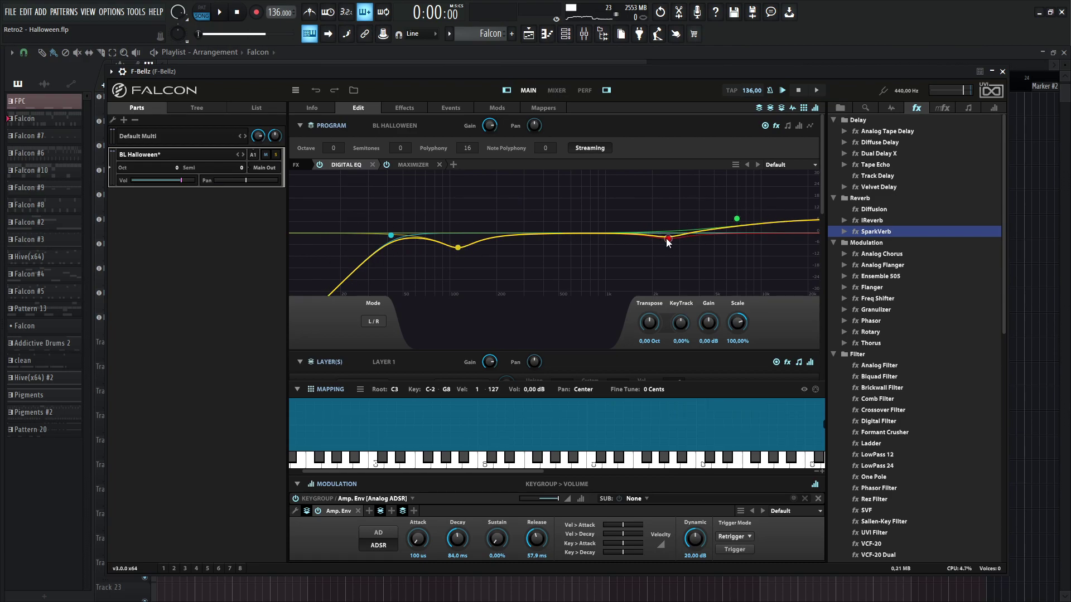
click(417, 164)
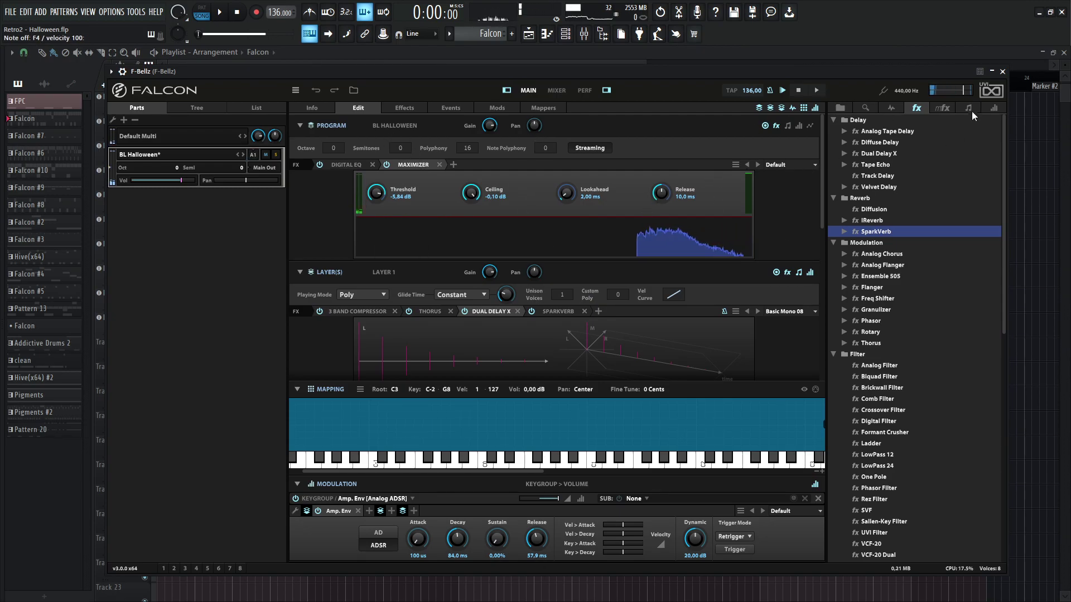
click(1002, 72)
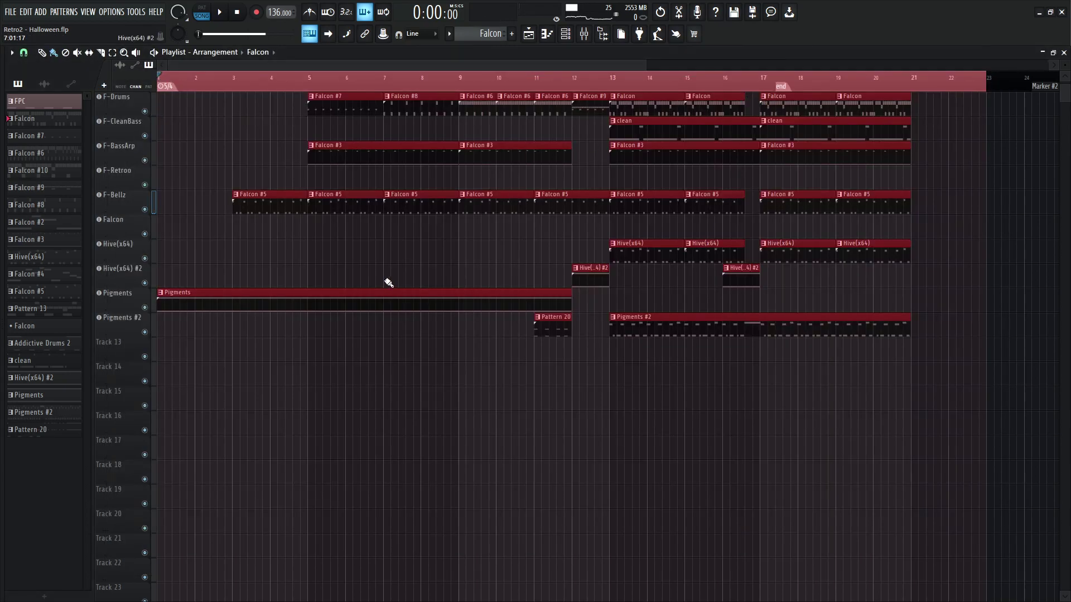
Open Falcon on the Falcon track with the playlist hidden and the window raised.
click(126, 230)
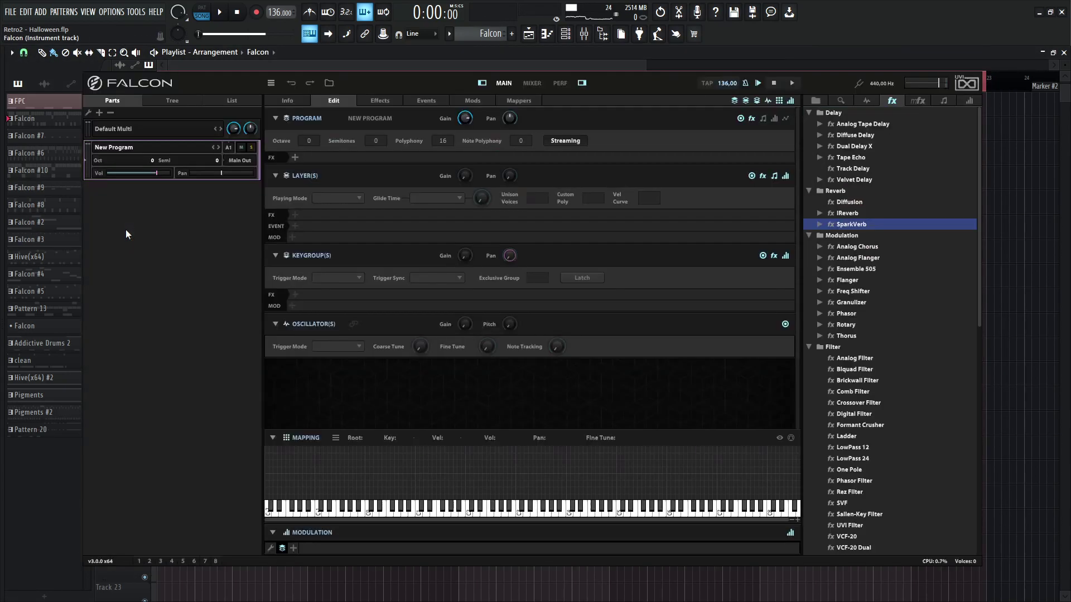
key(F5)
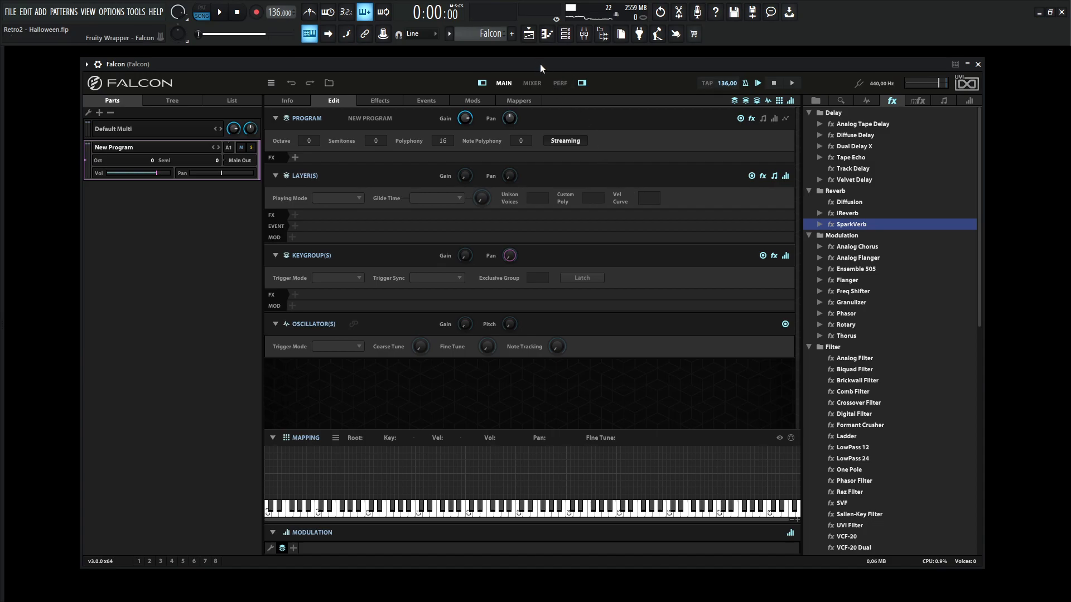
drag(540, 63, 544, 55)
click(276, 71)
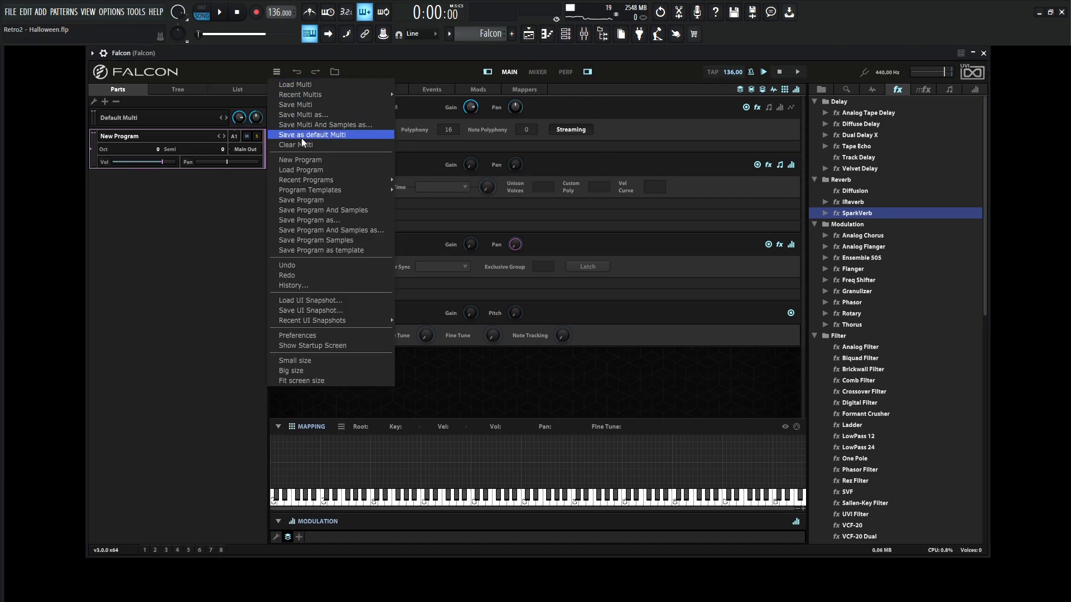
click(315, 159)
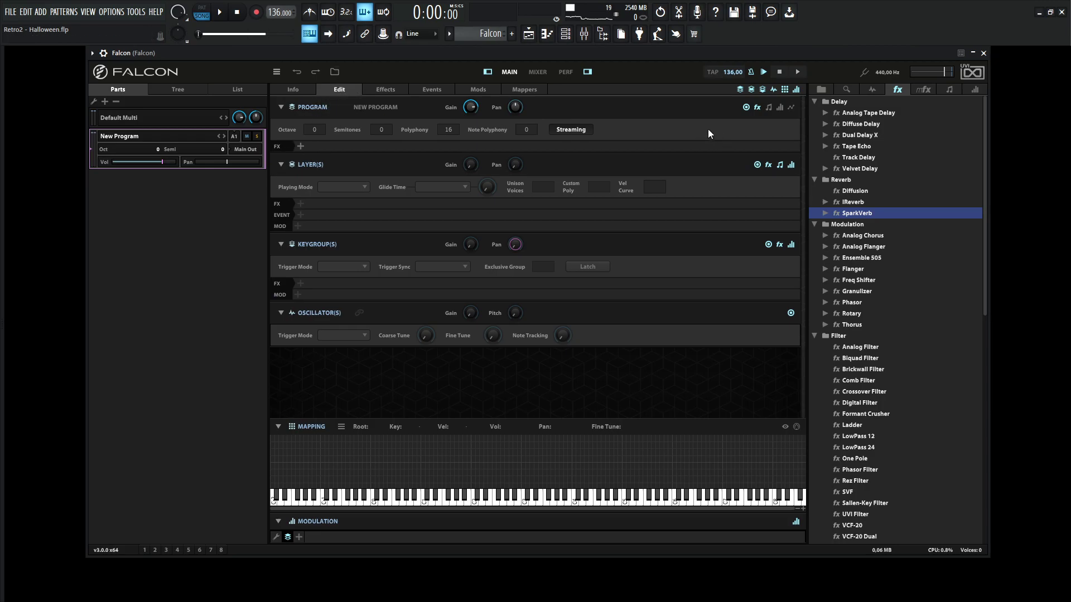
Add an FM oscillator to the new program, load the Marimba preset and audition it.
click(871, 90)
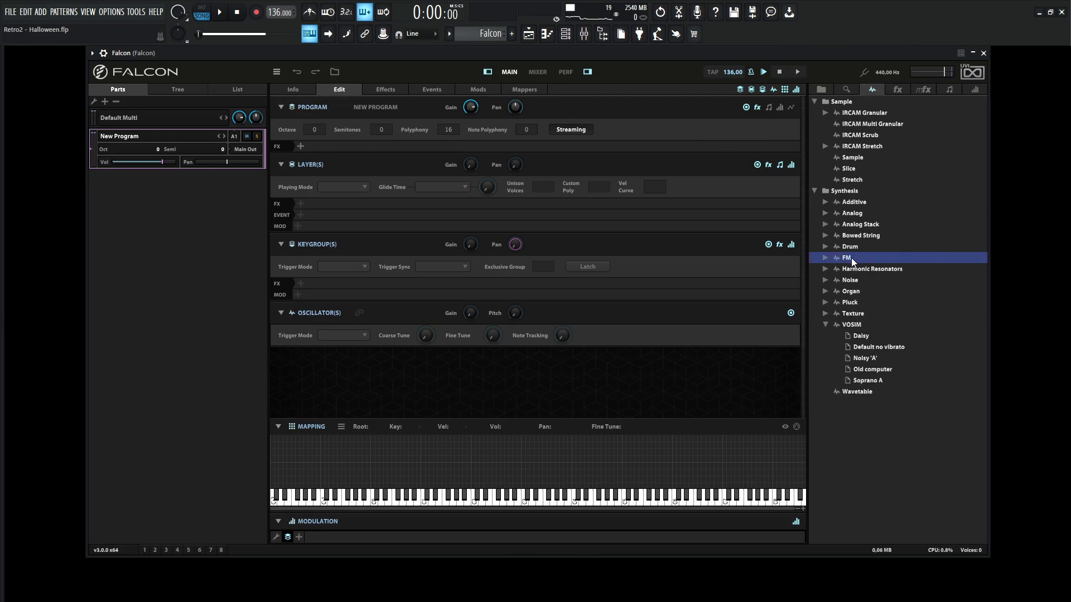
drag(580, 430, 576, 437)
scroll(797, 390, down, 2)
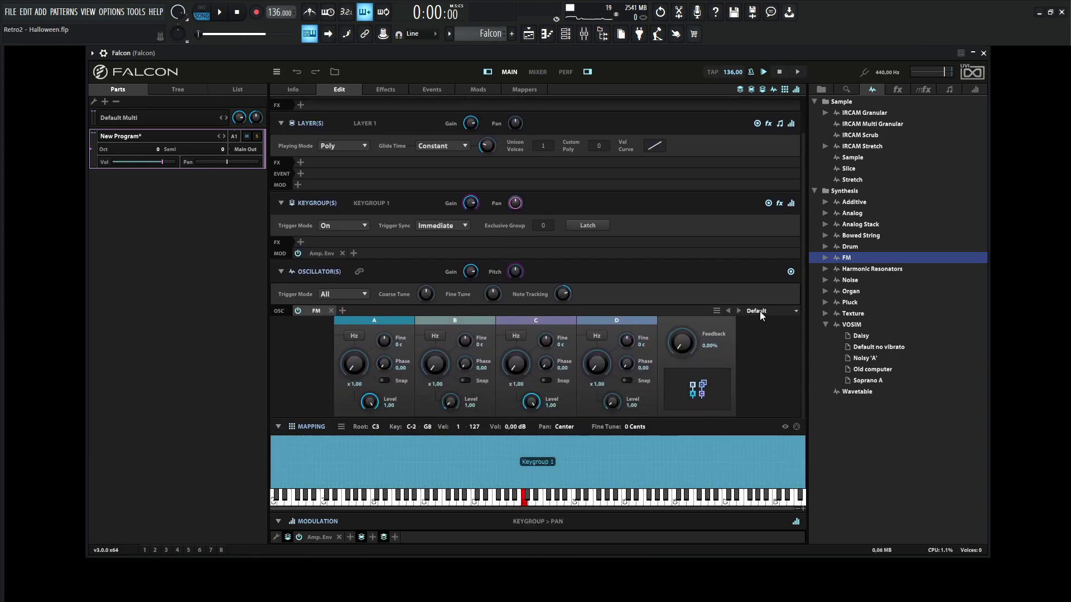
click(759, 314)
click(785, 420)
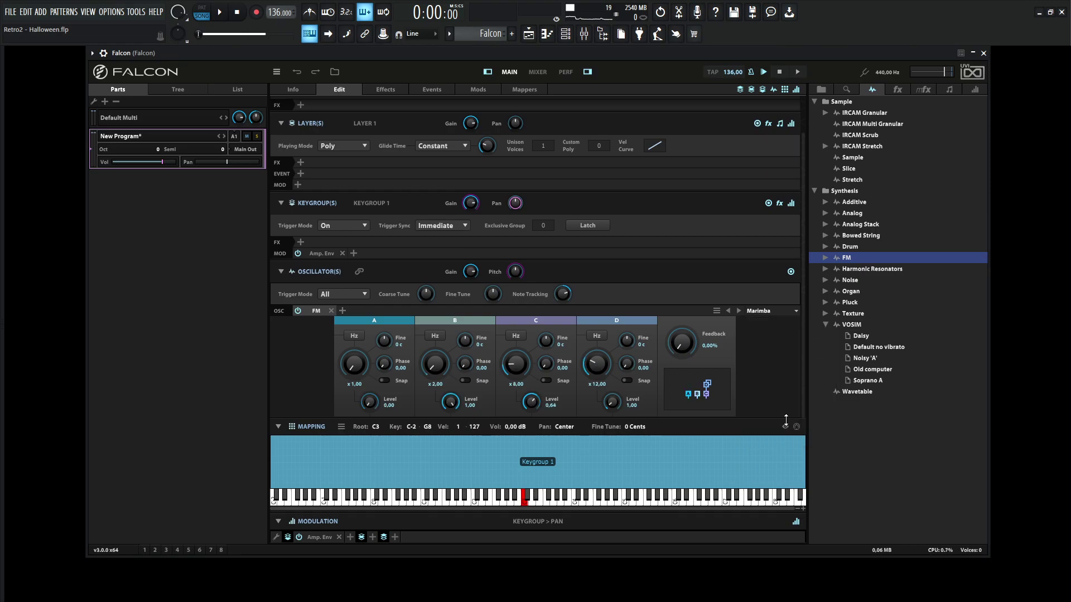
key(v)
Add a second FM oscillator with the Marimba preset, coarse-tuned up 12 semitones.
click(342, 311)
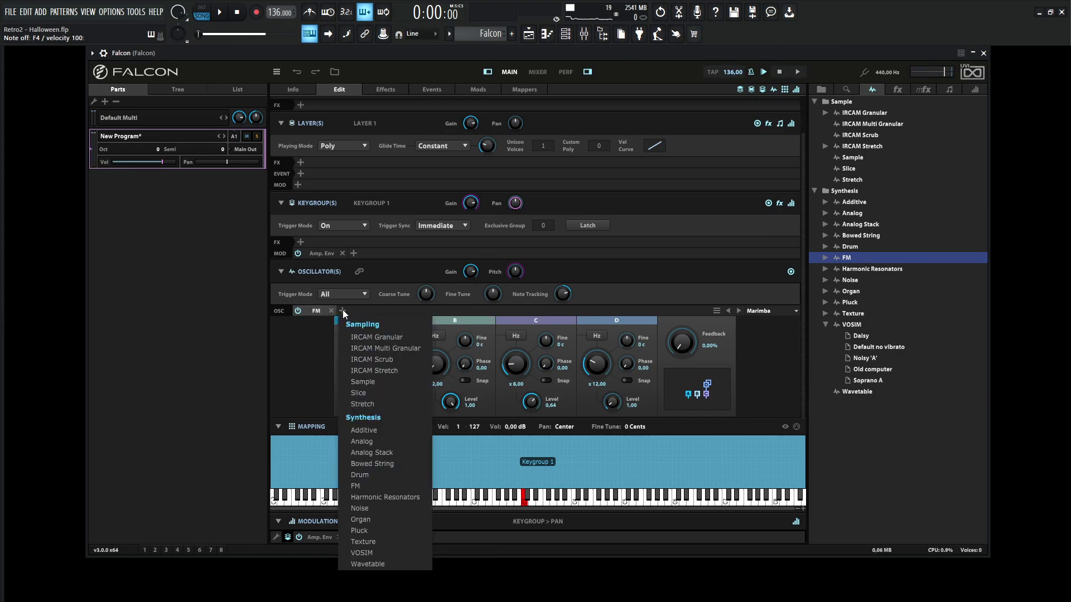
click(355, 485)
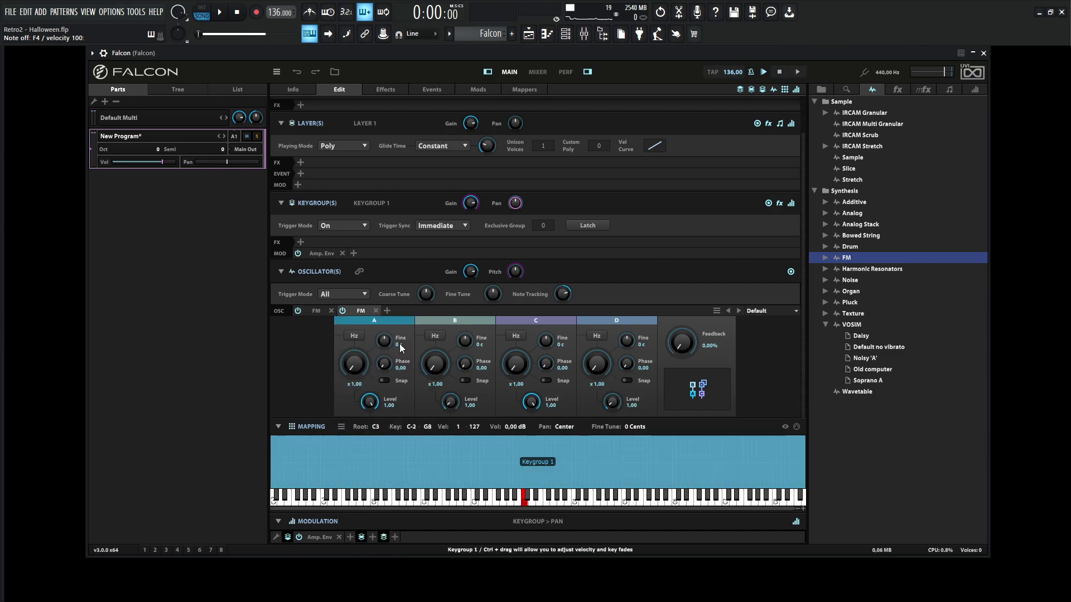
click(761, 310)
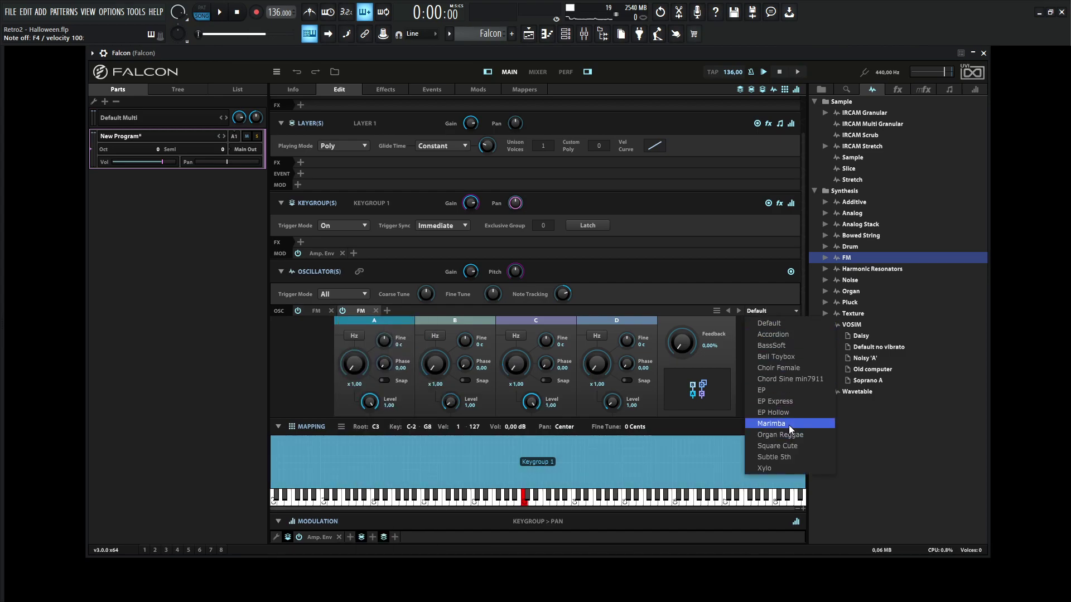
click(788, 424)
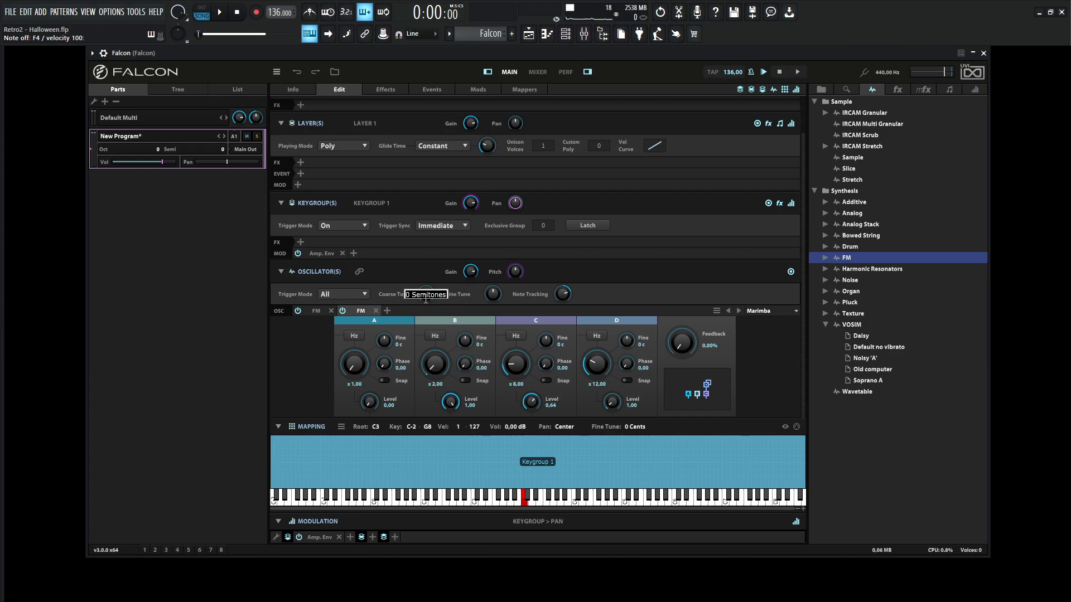
text(12)
key(Return)
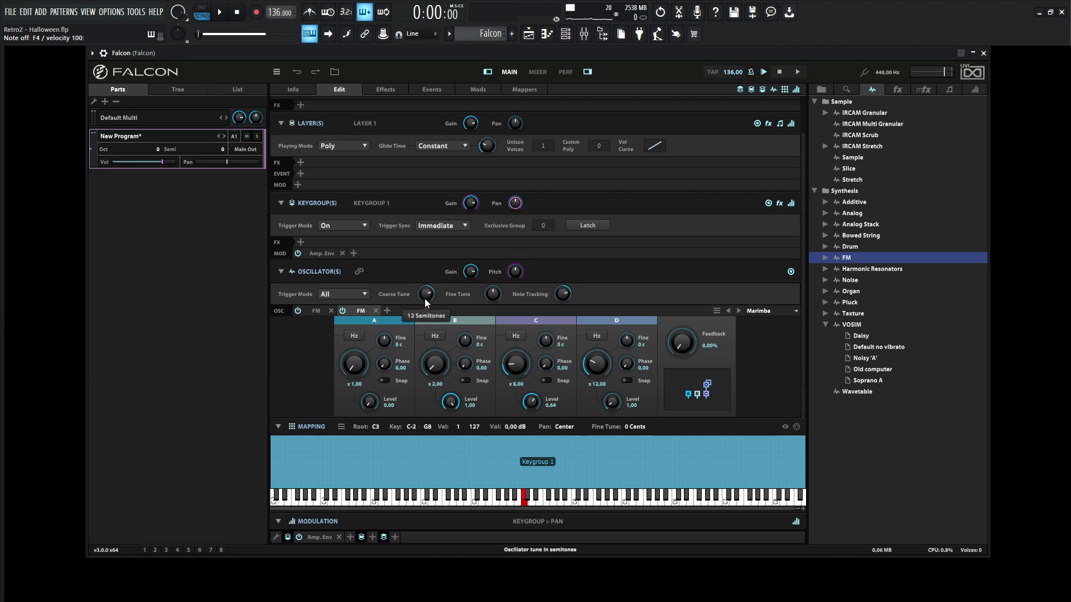
Add a third Marimba FM oscillator at +24 semitones, then show the second oscillator's settings.
click(387, 310)
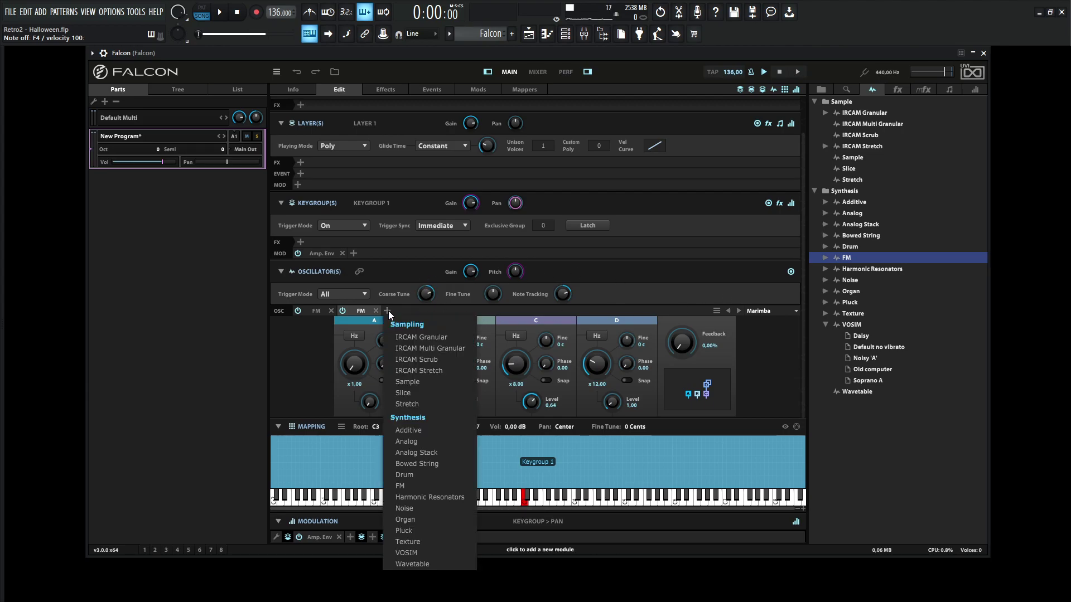
click(411, 483)
click(770, 311)
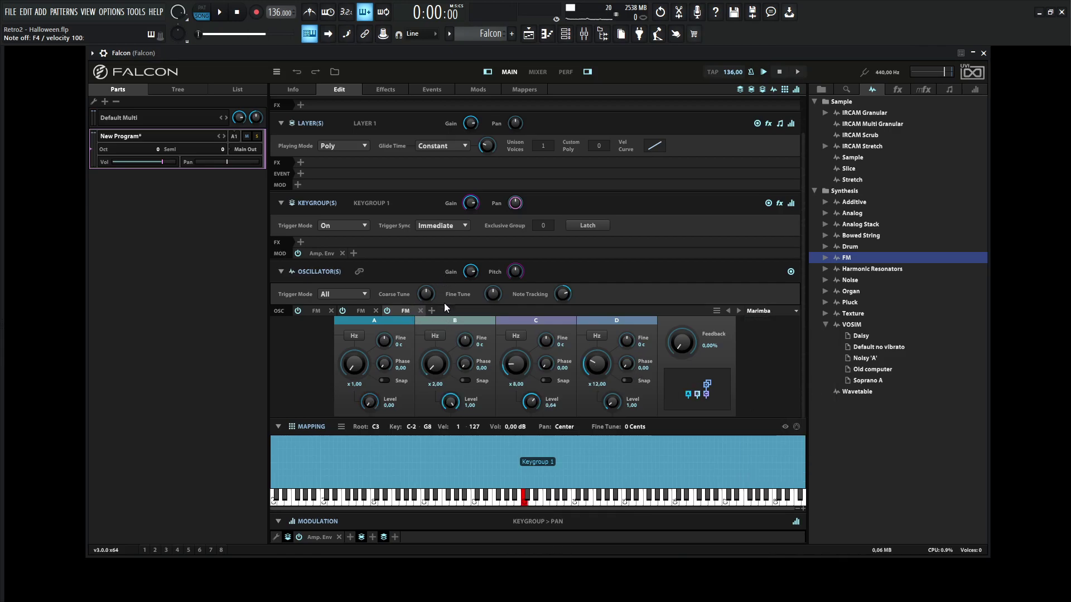
double_click(428, 295)
text(24)
key(Return)
click(322, 310)
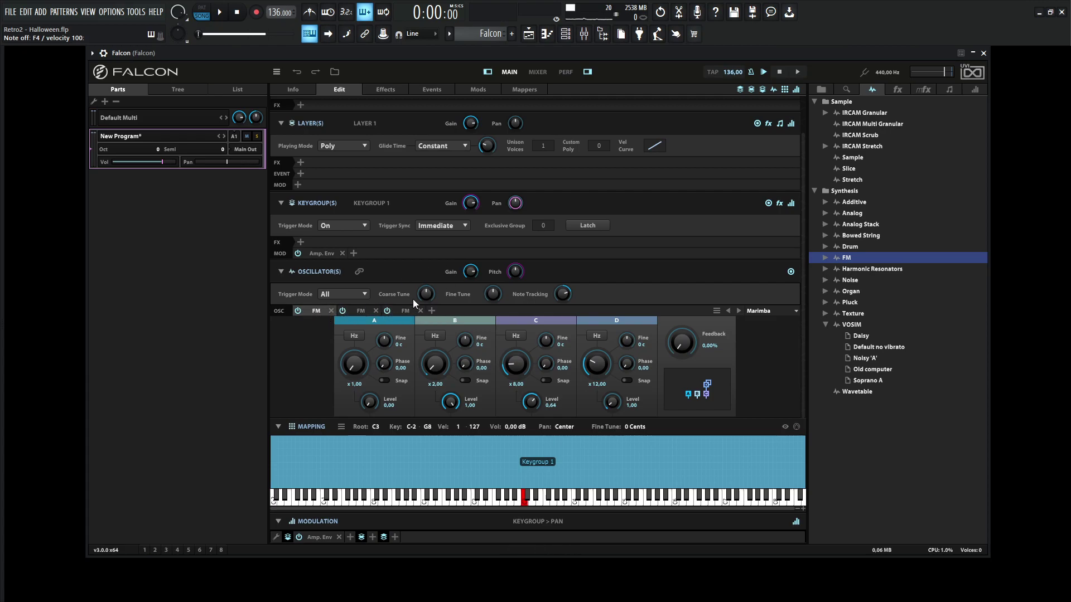
click(364, 310)
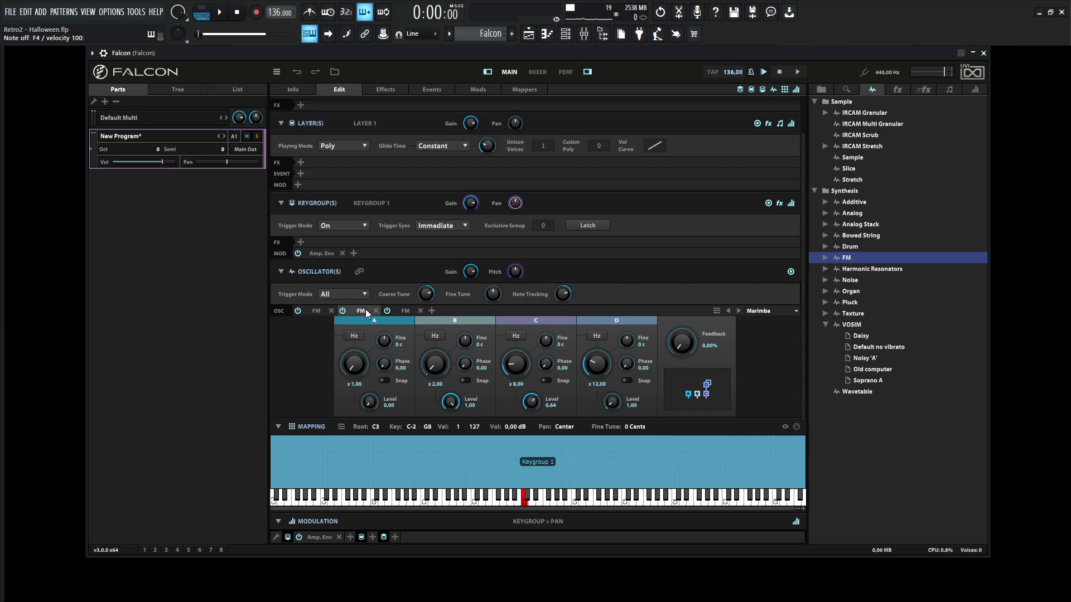
Bypass and re-enable the third FM oscillator, then turn its gain fully down to -oo dB.
click(406, 309)
click(389, 310)
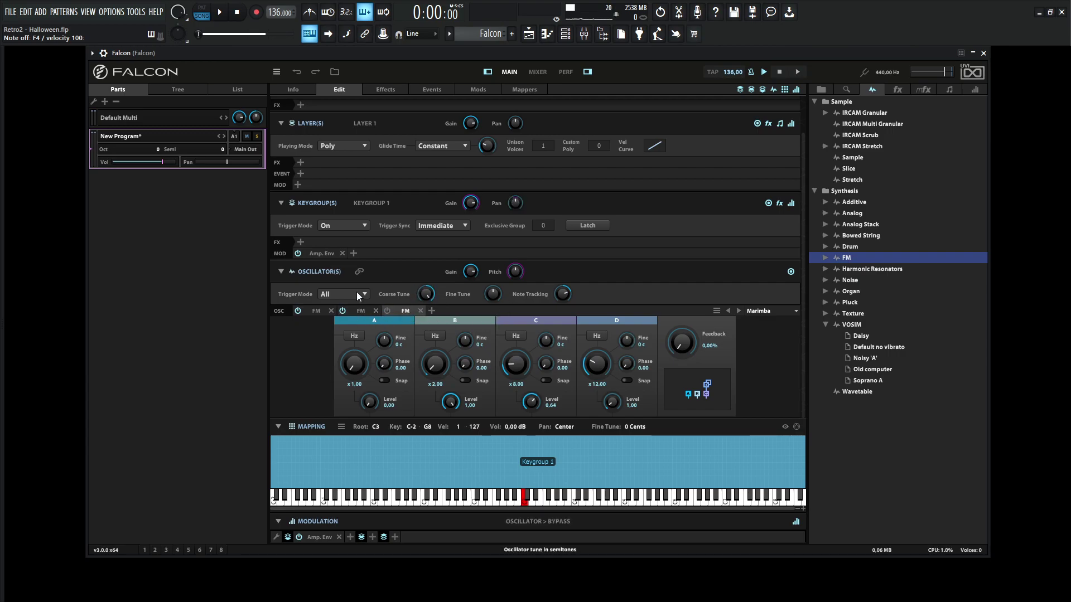
click(366, 312)
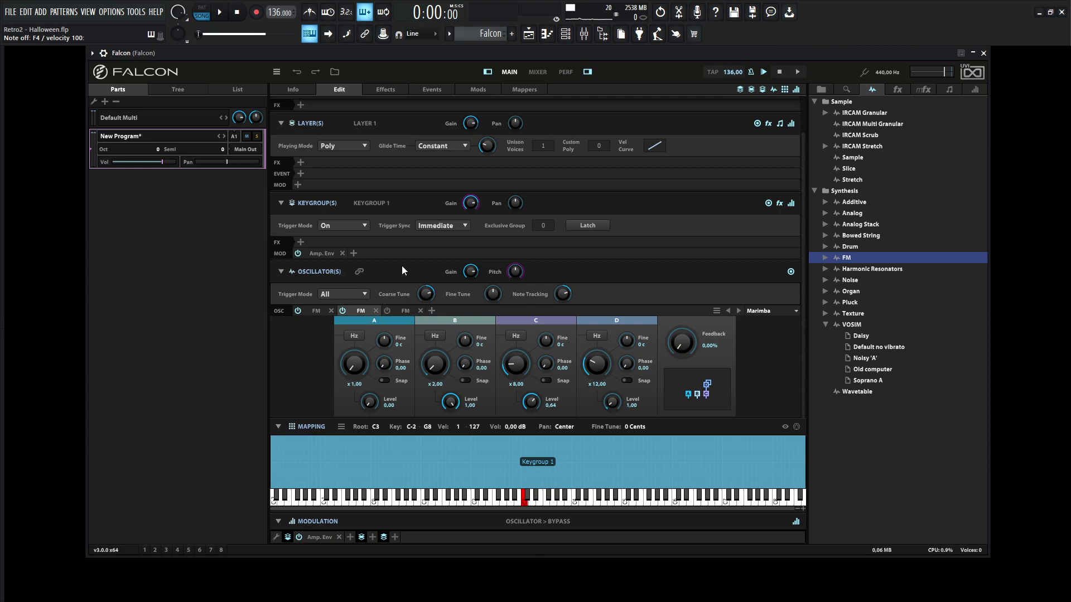
click(469, 273)
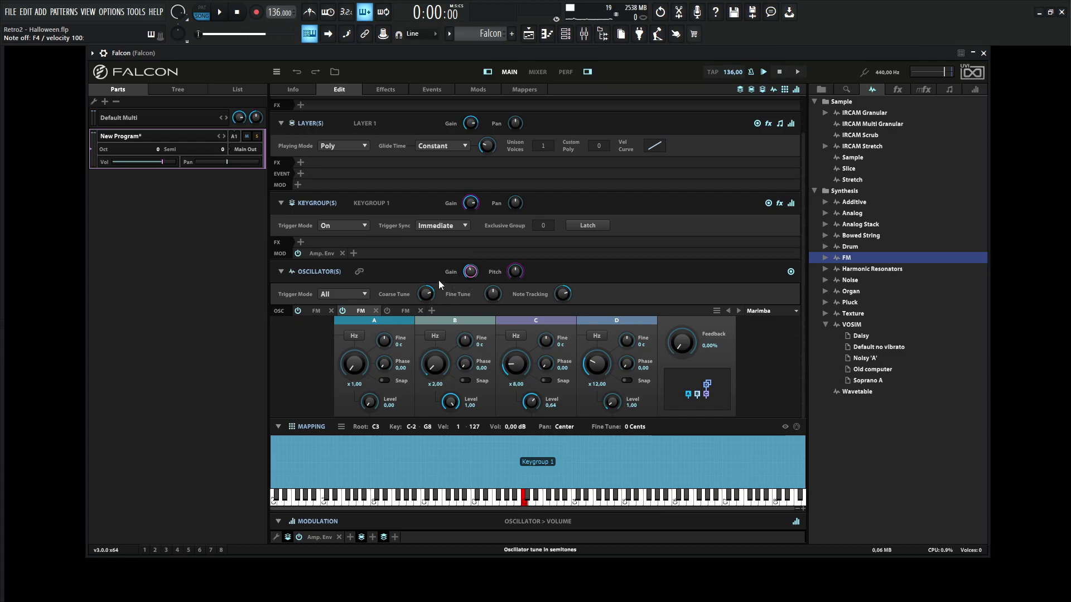
click(403, 311)
click(387, 310)
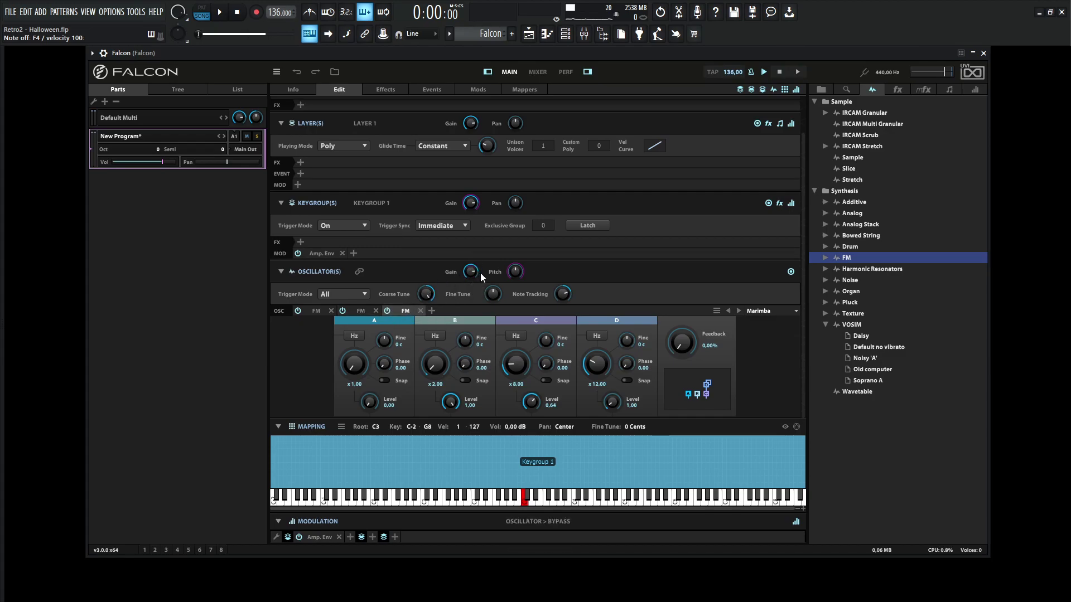
drag(471, 271, 466, 223)
Show the Amp. Env editor and shorten both decay and release to 33,1 ms.
click(319, 537)
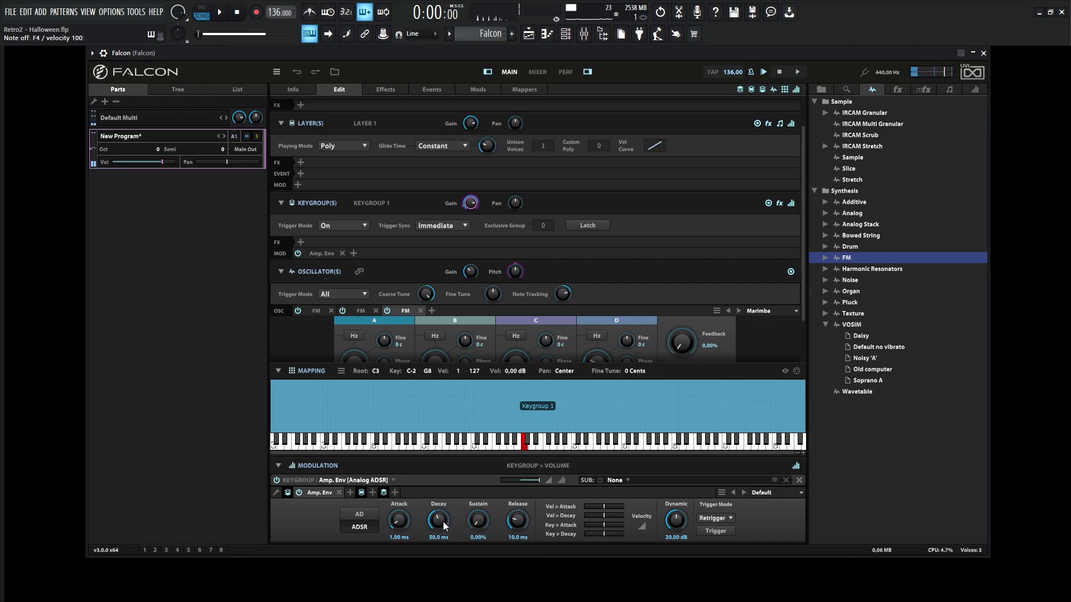
drag(444, 518, 443, 527)
drag(804, 292, 805, 319)
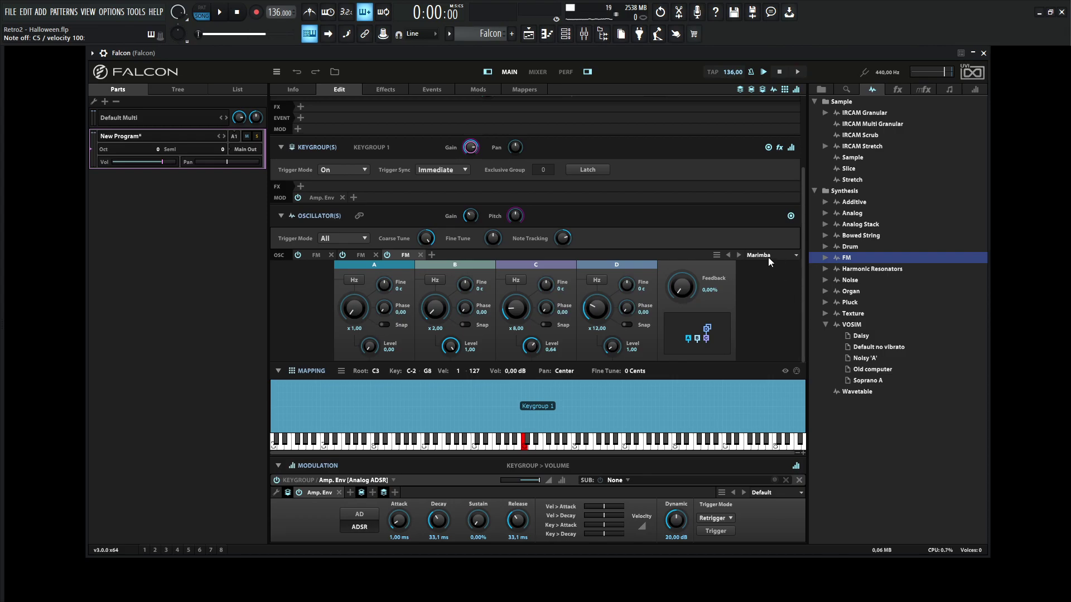
scroll(803, 320, up, 3)
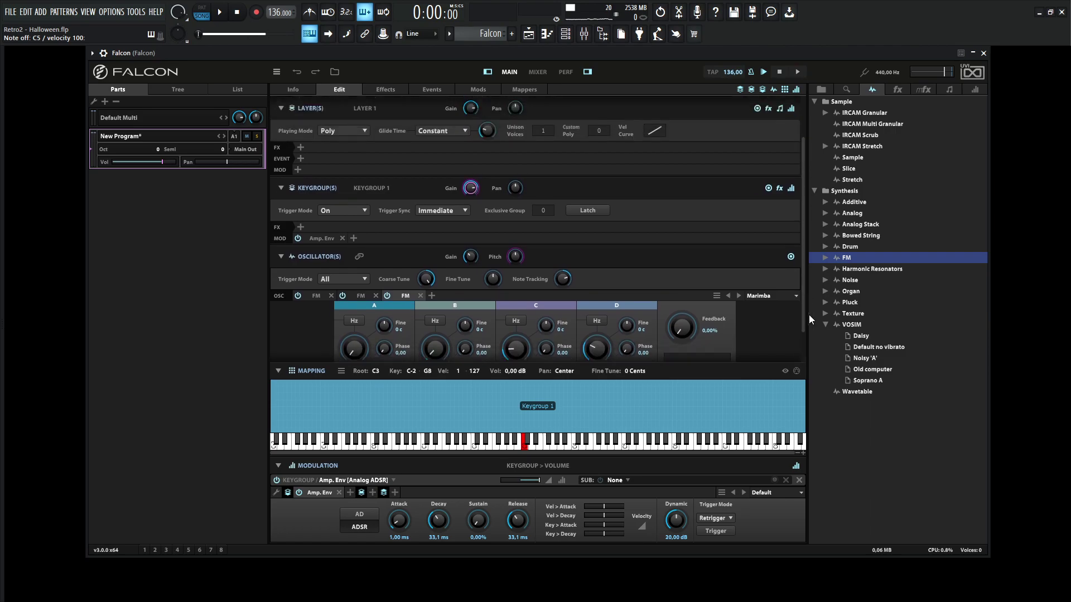
scroll(809, 335, down, 3)
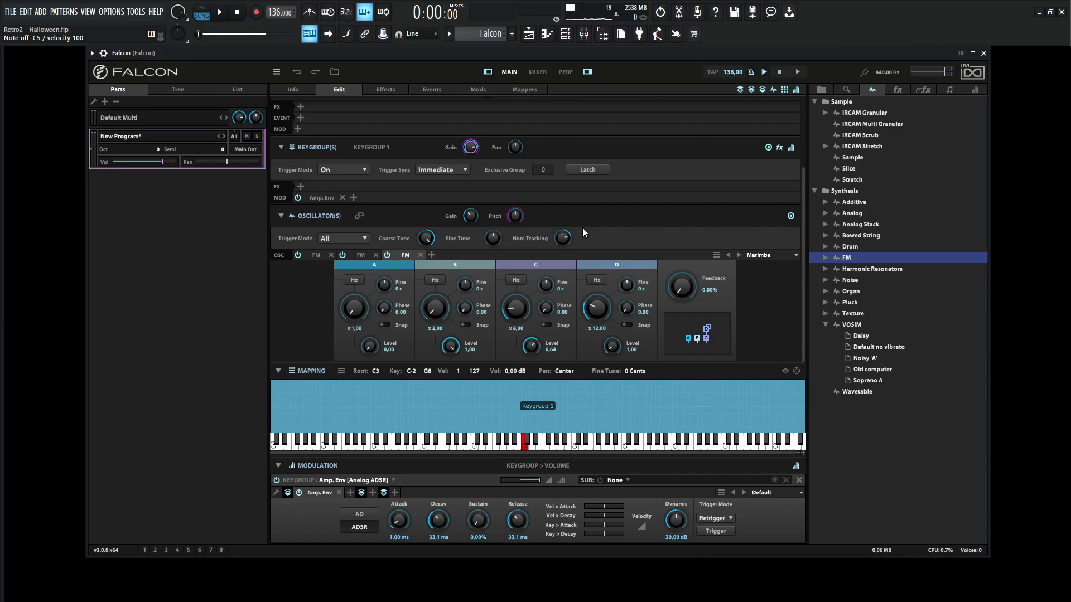
Add an Alternate modulation source to the Keygroup Pan.
right_click(515, 148)
mouse_move(540, 154)
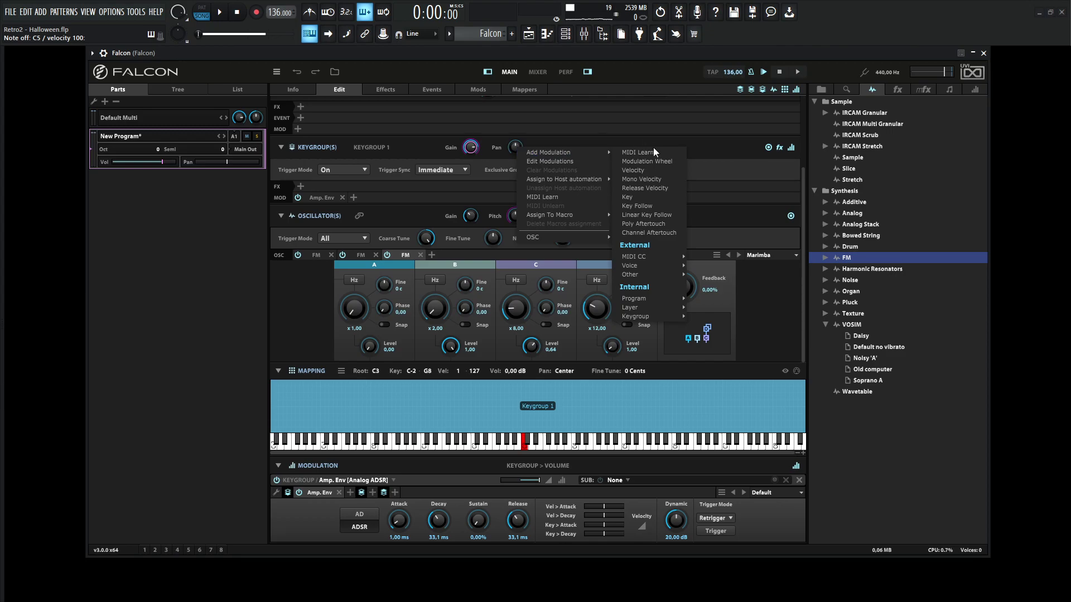
mouse_move(633, 277)
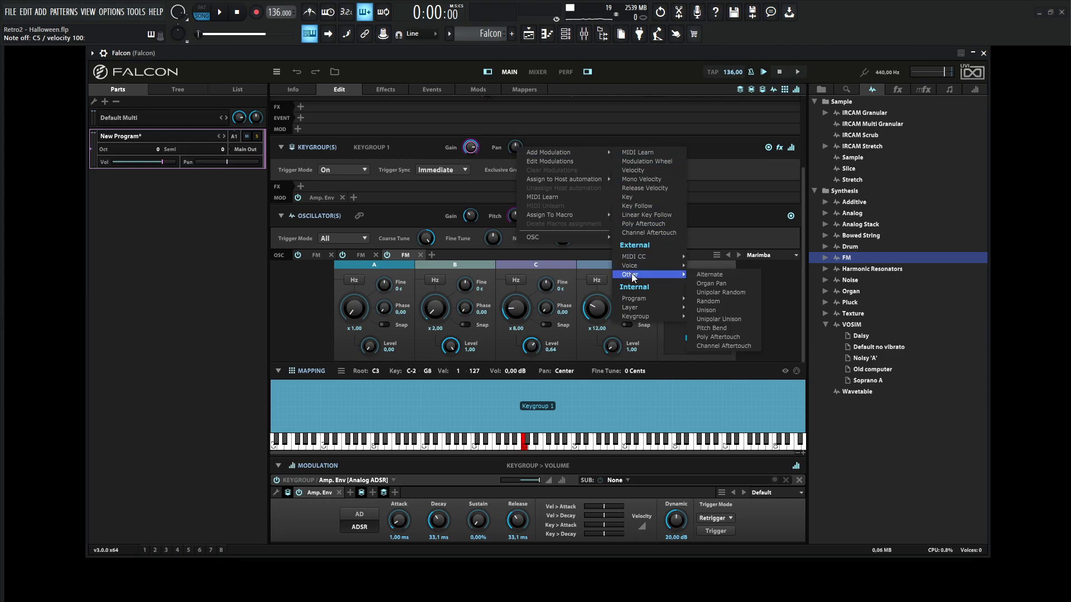
click(712, 277)
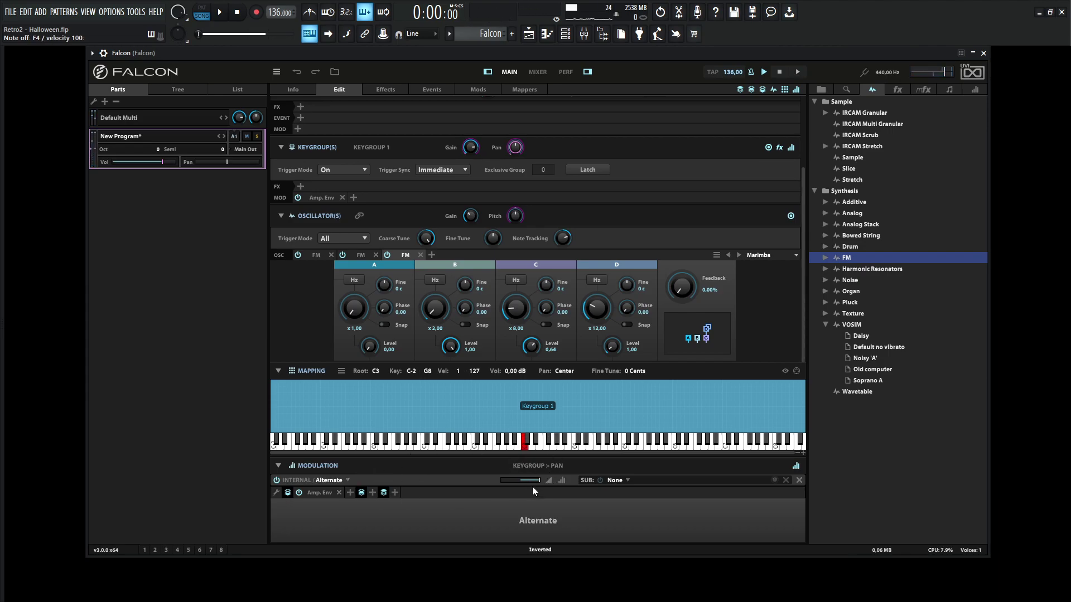
Set the Alternate pan modulation depth to 0,25.
mouse_move(538, 483)
double_click(538, 479)
text(0,25)
key(Return)
Drag the Thorus chorus from the fx browser into the layer's FX chain.
drag(802, 272, 797, 210)
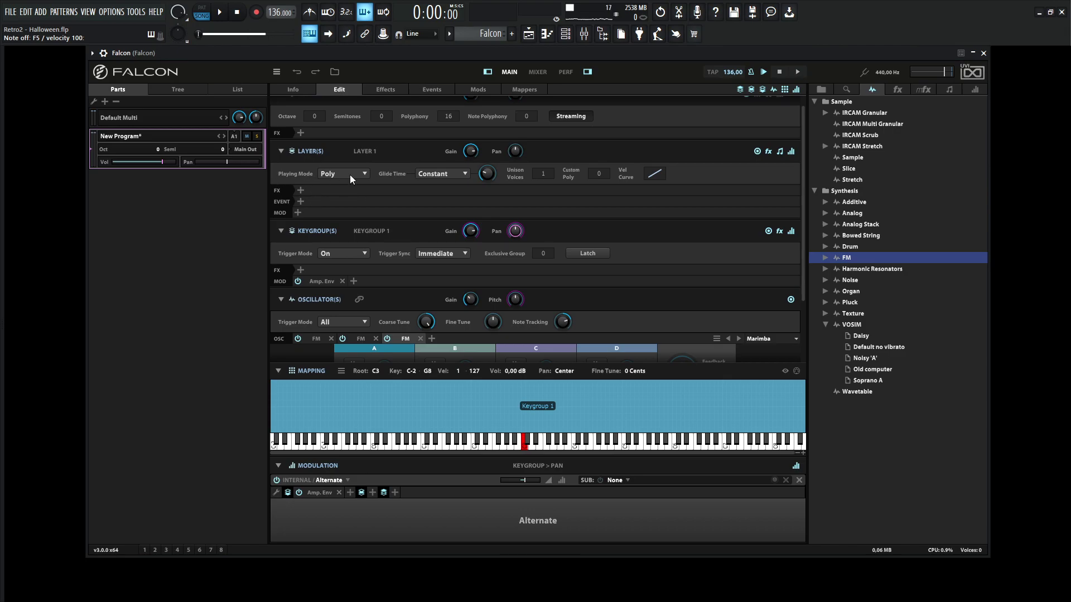
click(902, 92)
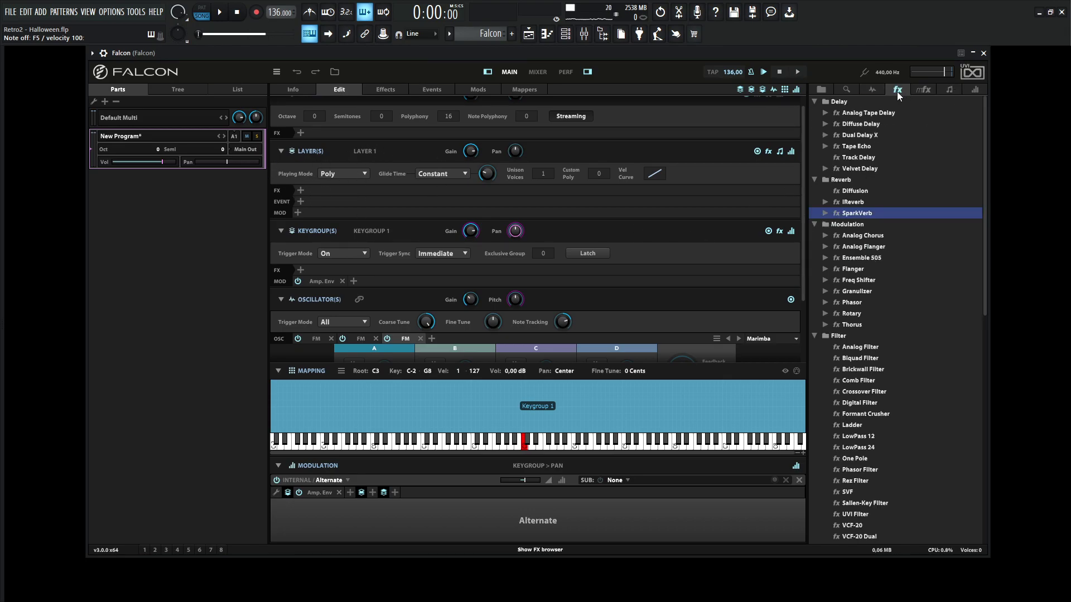
drag(859, 324, 436, 242)
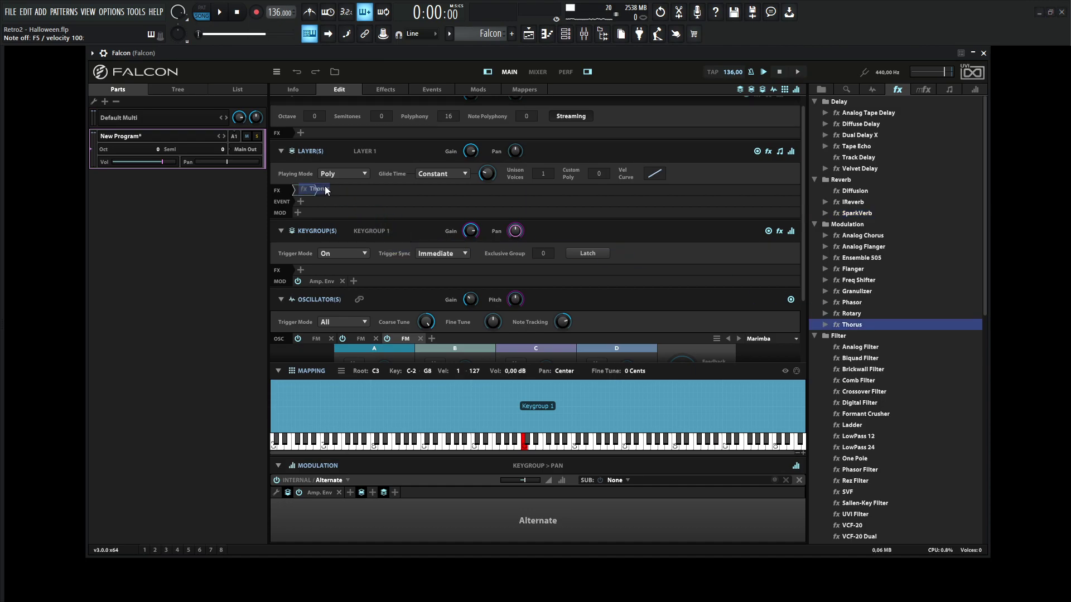
drag(325, 189, 325, 189)
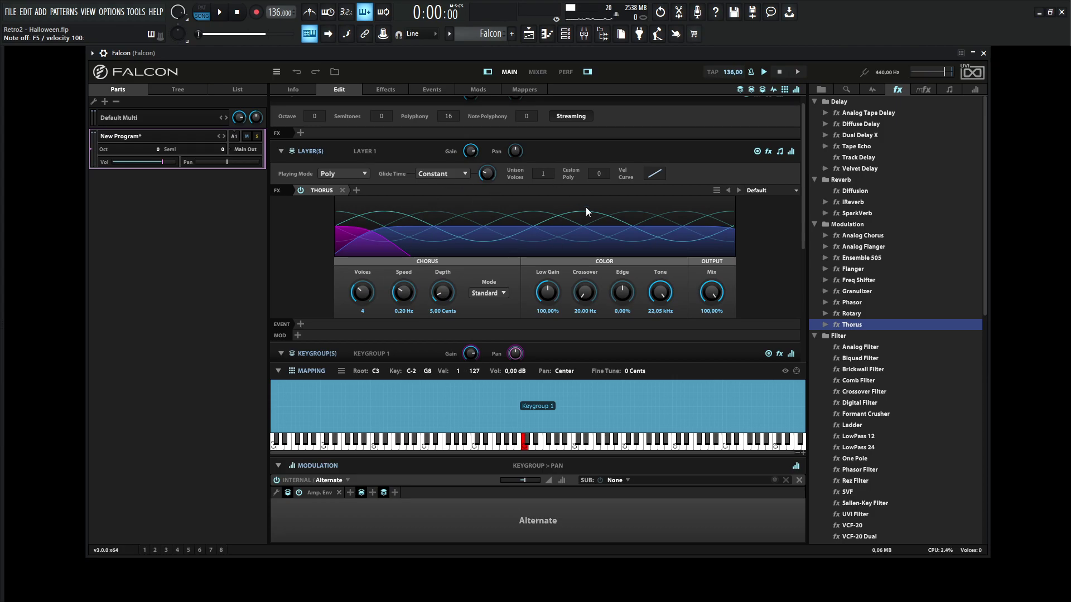
Add Dual Delay X after Thorus and load the Basic Mono 08 preset.
drag(874, 136, 387, 192)
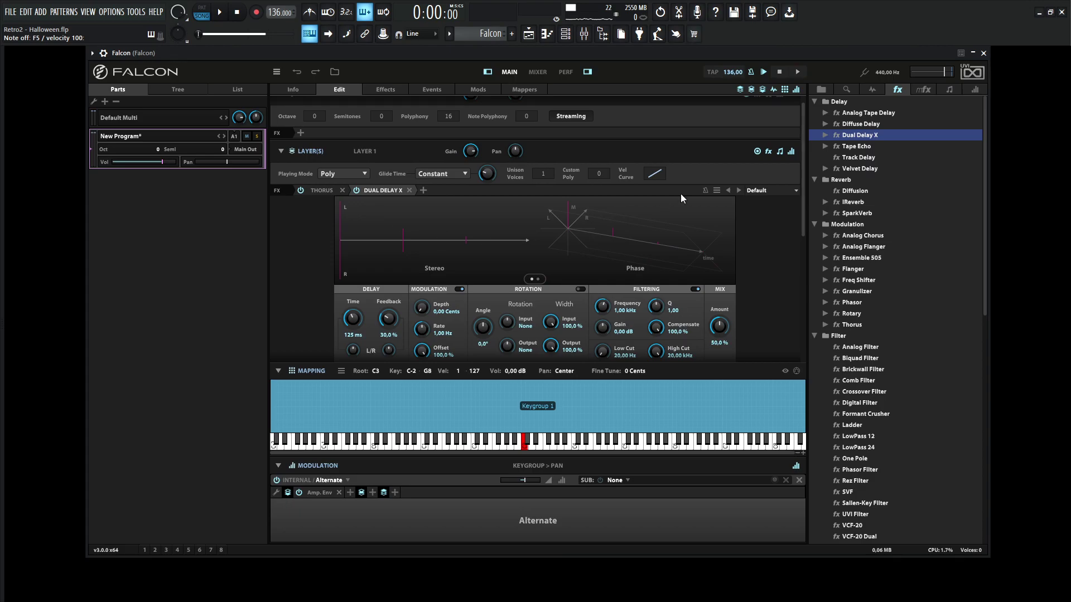
click(752, 191)
mouse_move(781, 214)
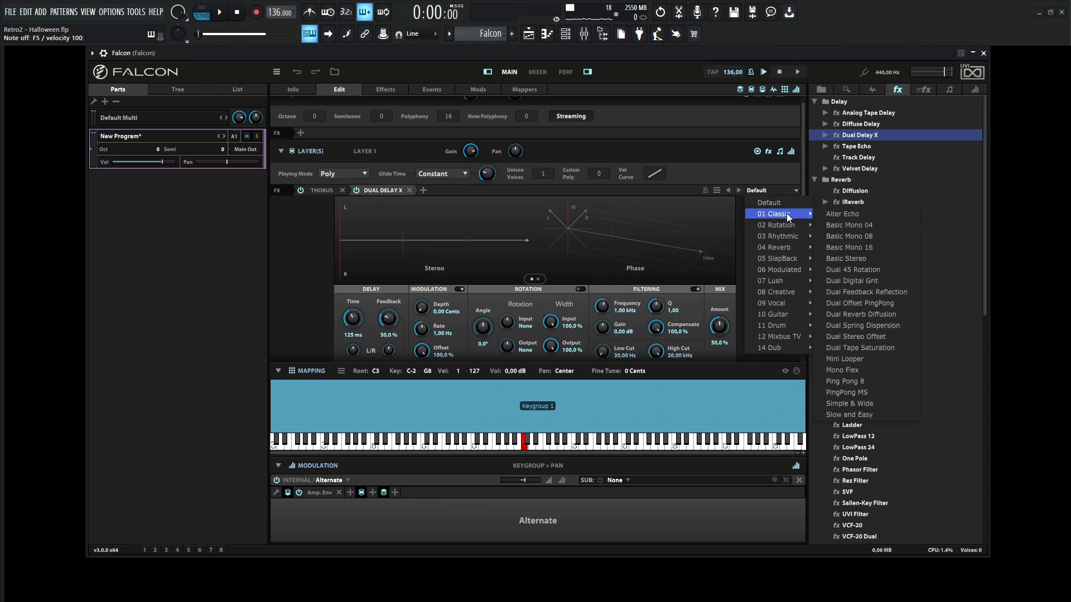
click(865, 238)
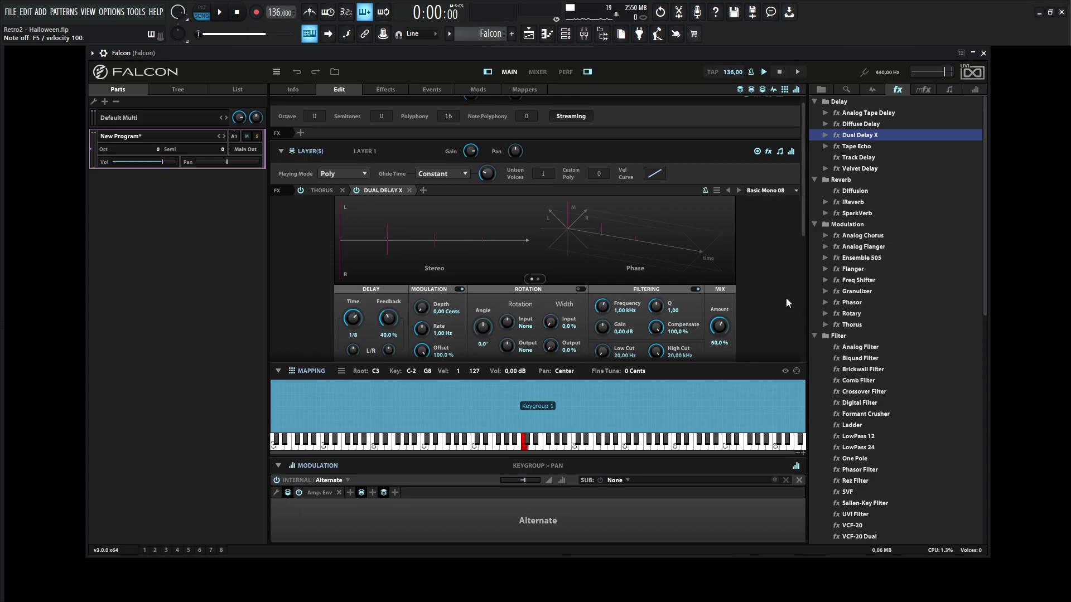
Set the delay to 44,8% mix, 6,33 kHz high cut, 143,55 Hz low cut, 35,6% feedback.
drag(801, 230, 806, 265)
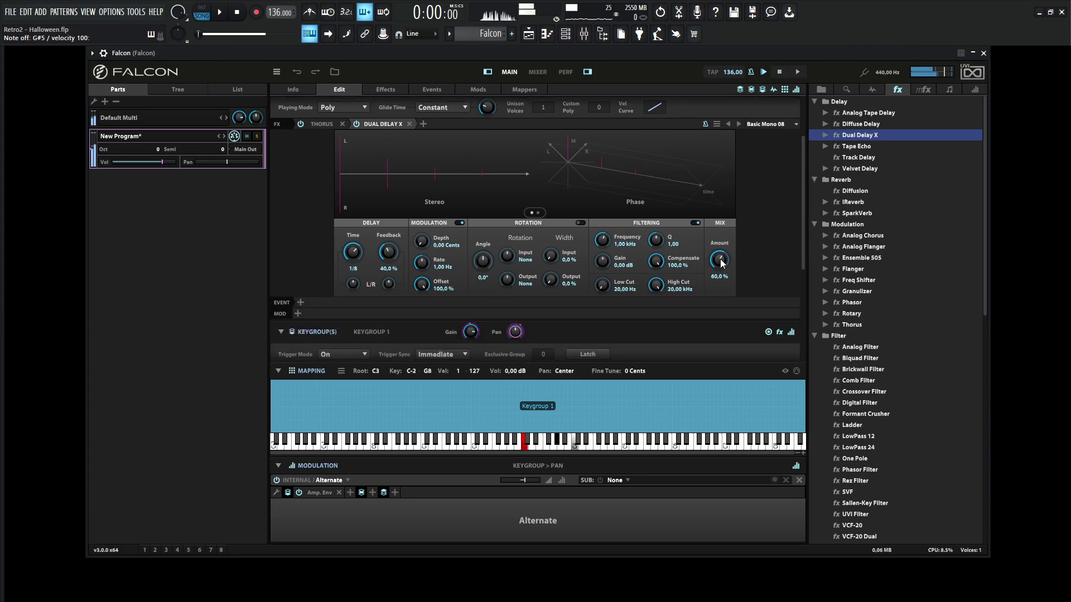
drag(721, 264, 723, 284)
drag(658, 286, 660, 339)
drag(615, 290, 600, 239)
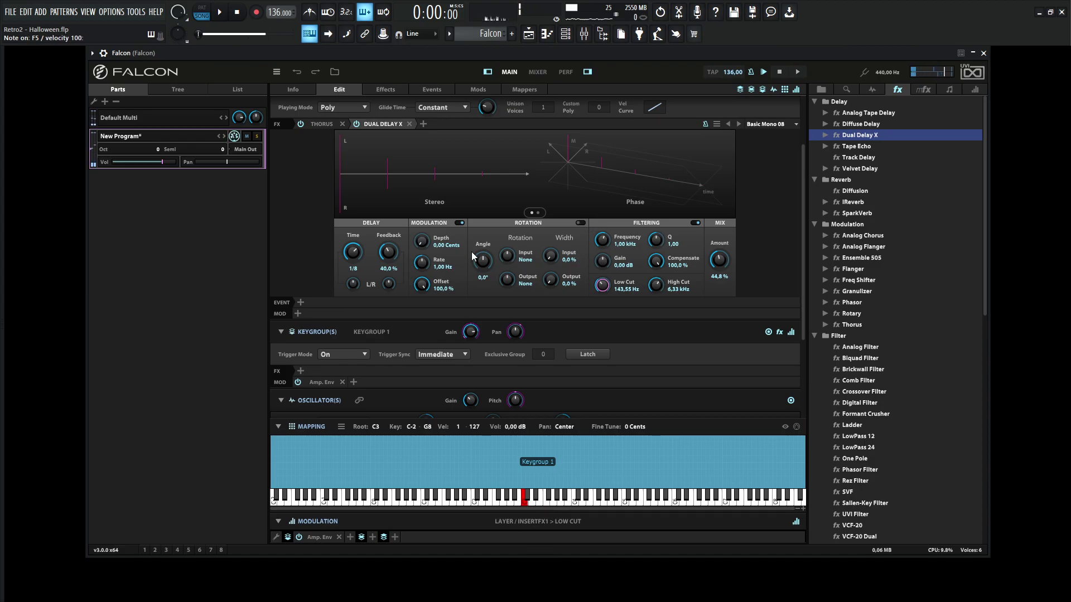
drag(389, 256, 392, 263)
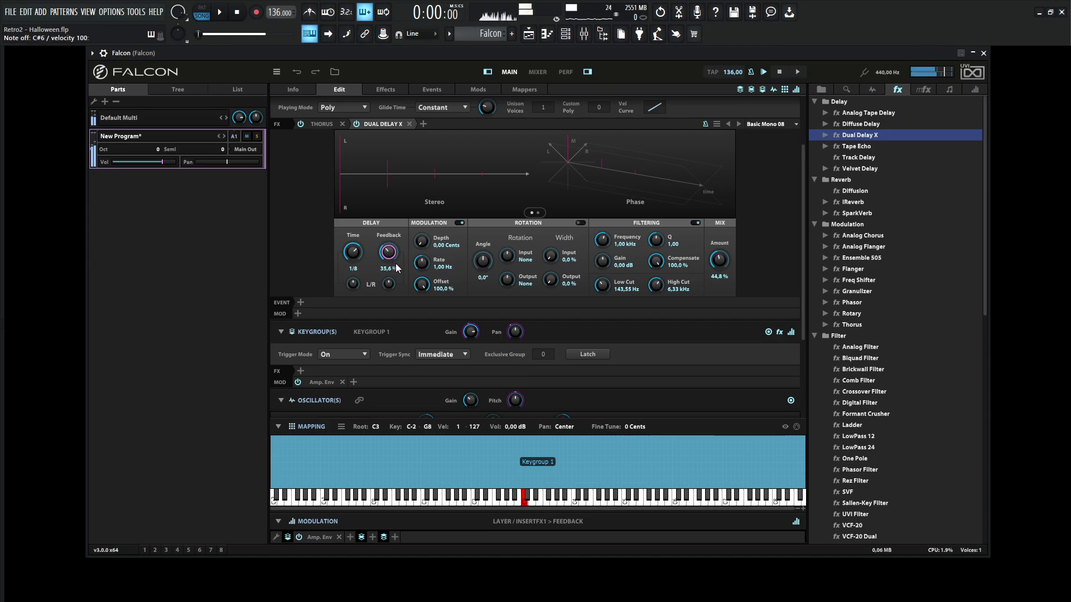
click(389, 284)
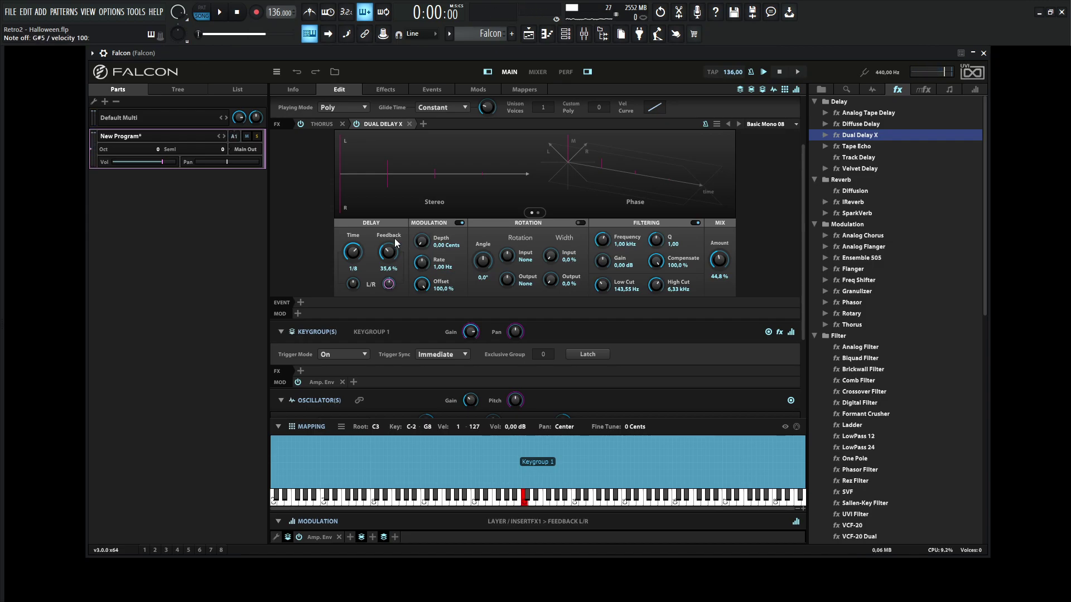
Add SparkVerb after the delay with the Classic Hall preset and mix lowered to 22,80%.
click(382, 123)
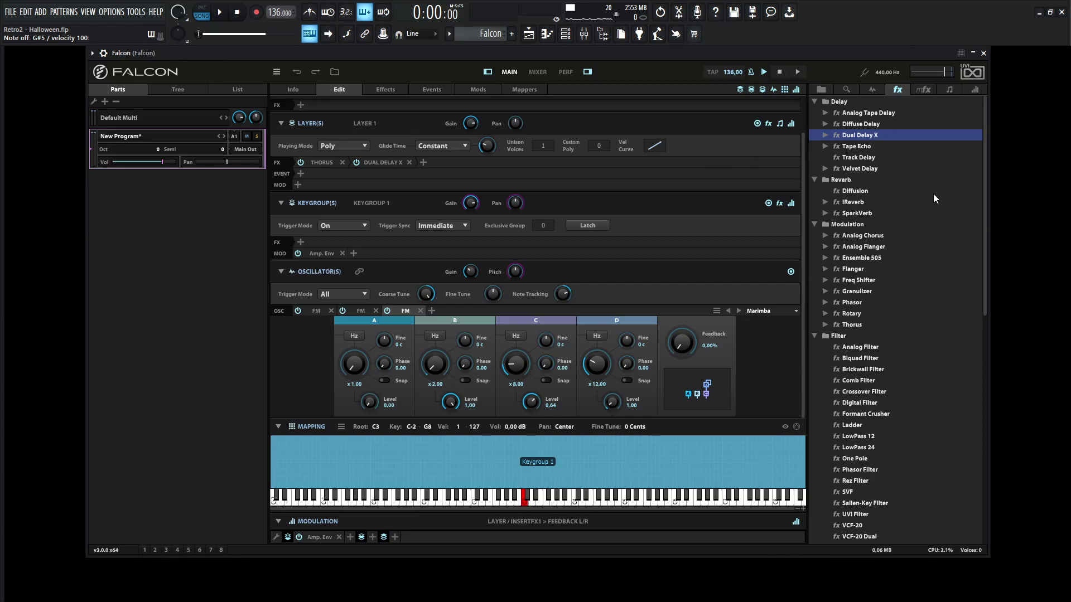
click(873, 213)
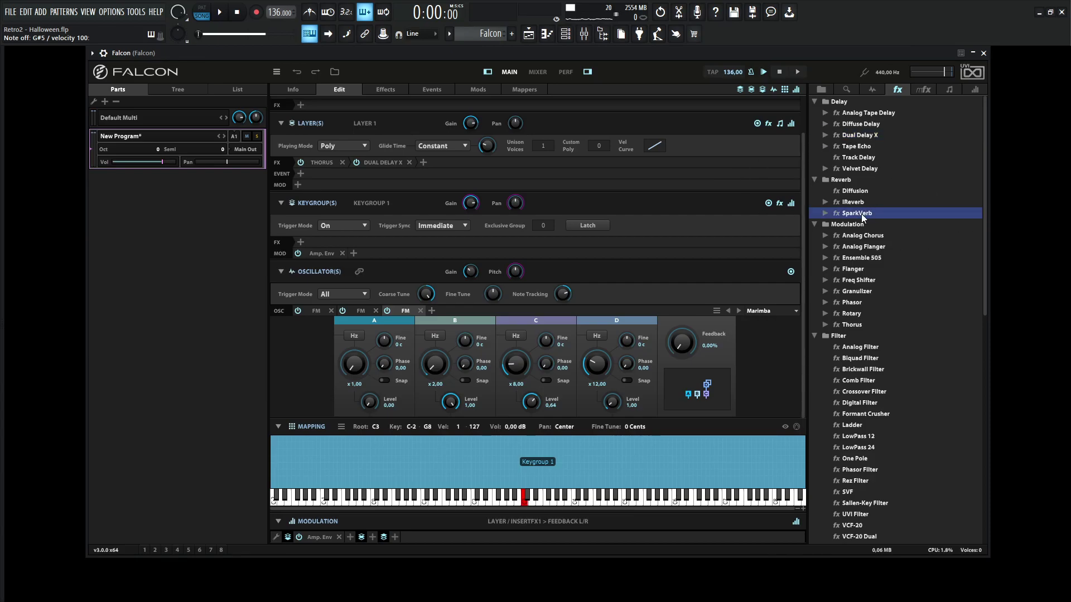
drag(862, 216, 719, 216)
drag(406, 145, 407, 162)
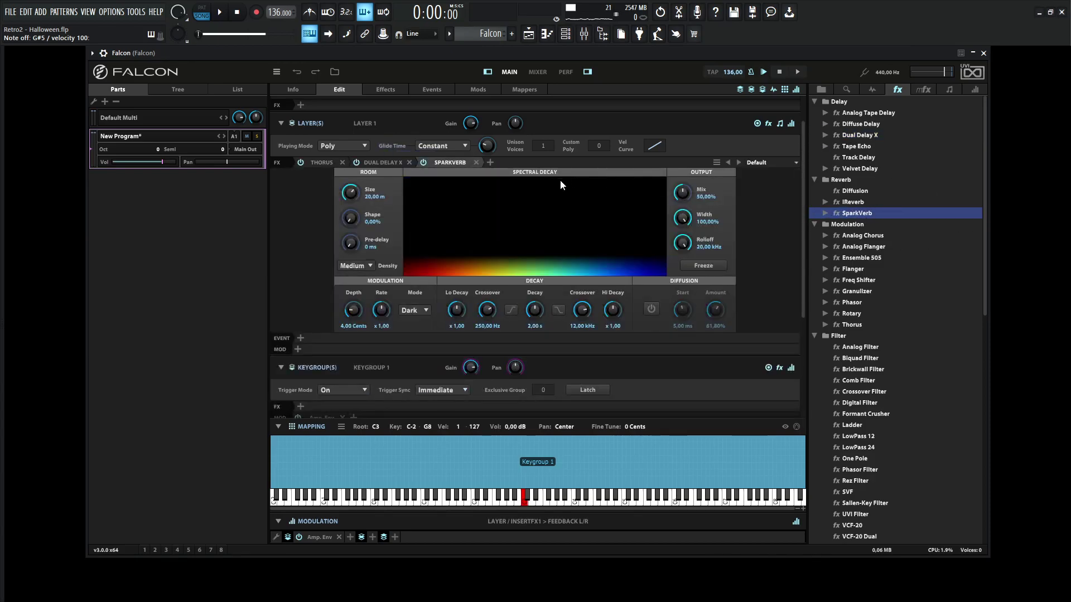
click(761, 164)
mouse_move(789, 184)
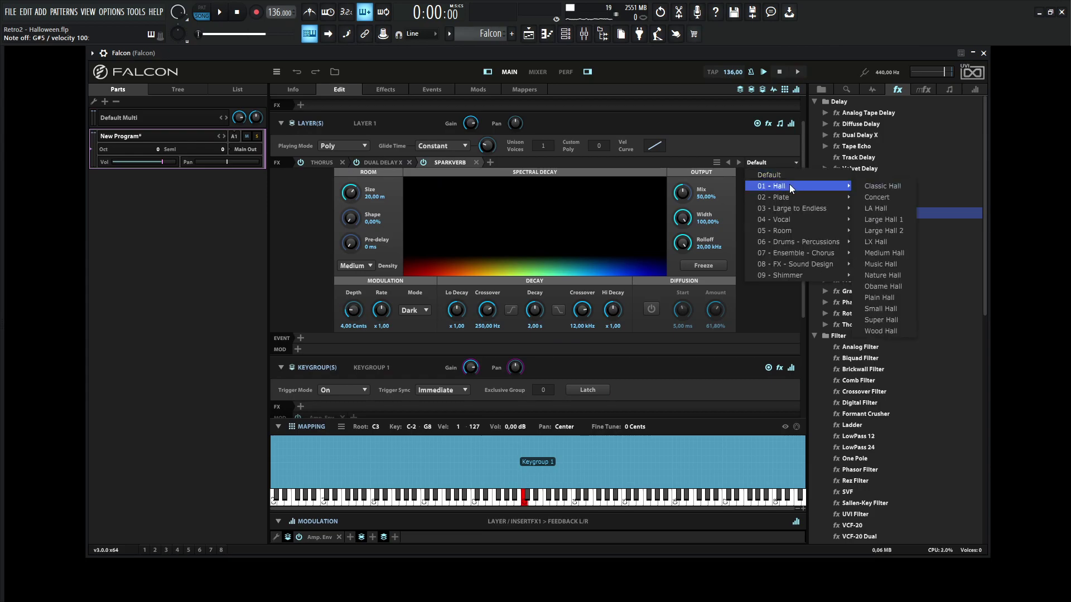
click(895, 185)
drag(681, 193, 683, 204)
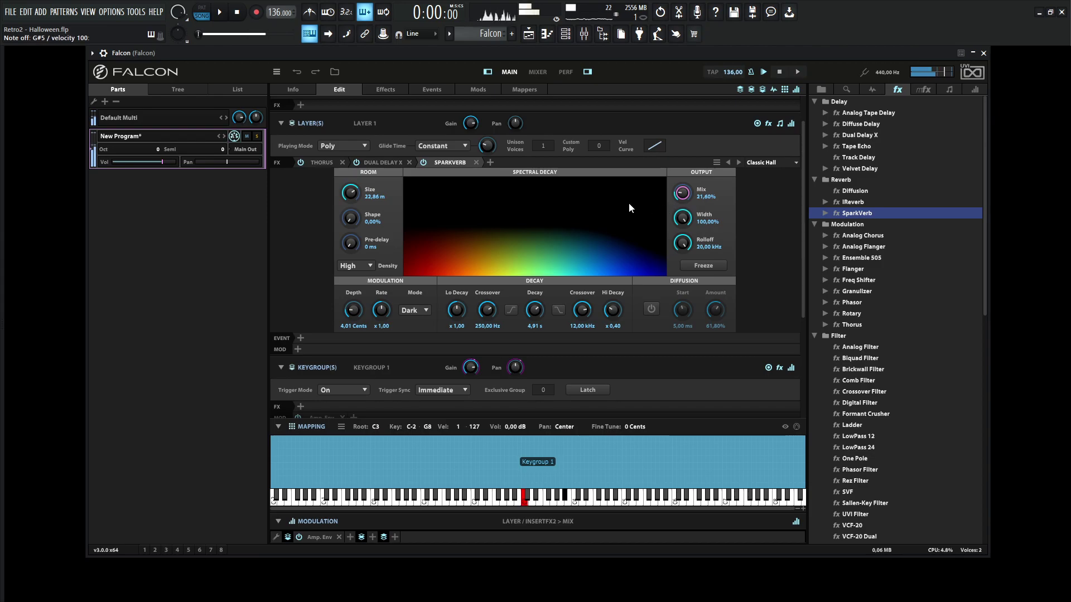
Set the SparkVerb pre-delay to 12 ms.
click(349, 245)
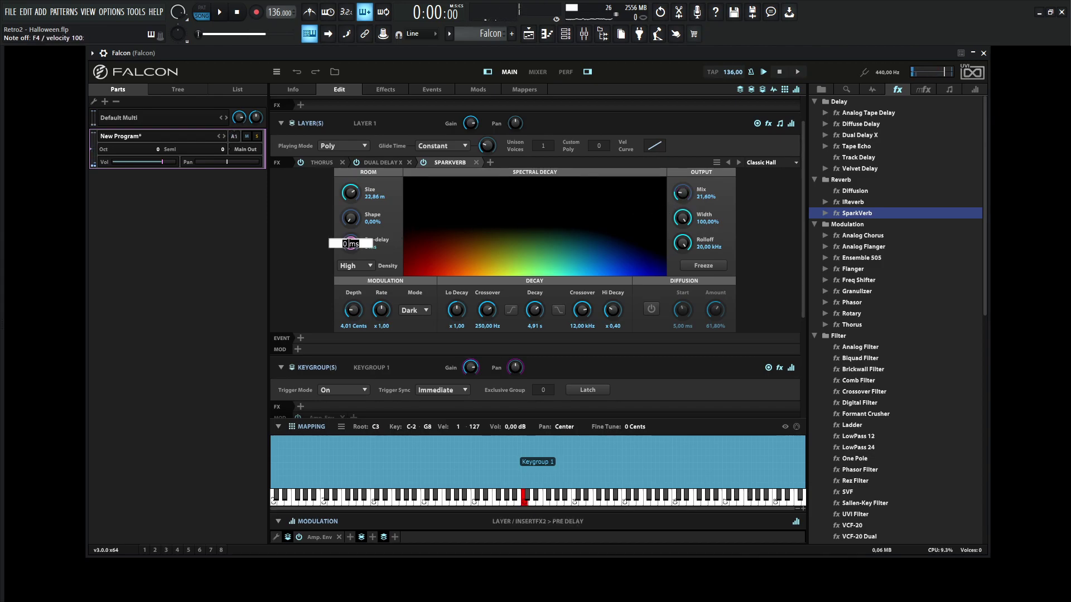
text(12)
key(Return)
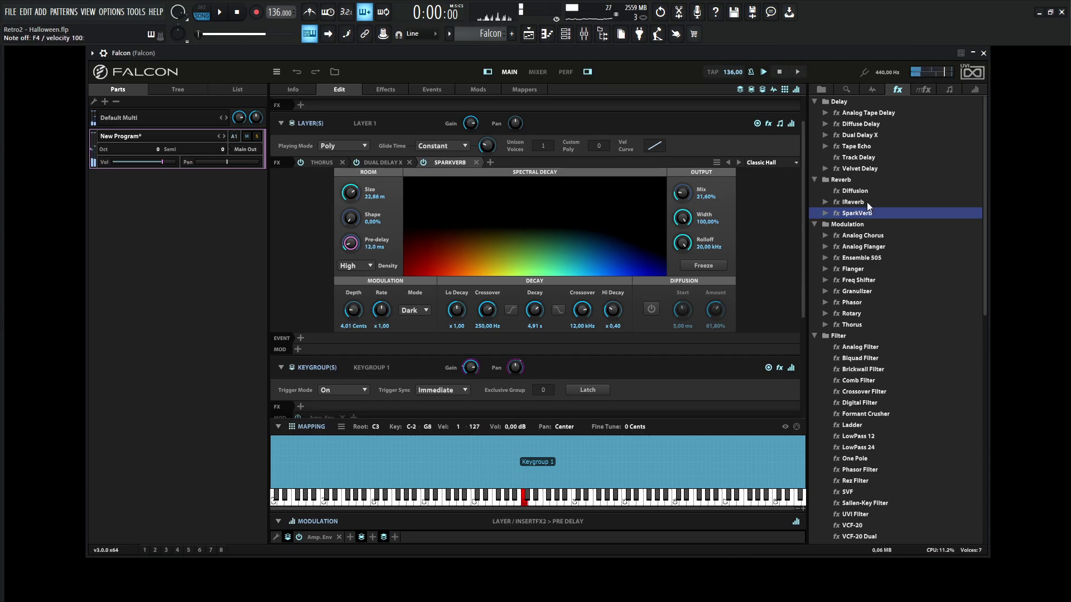
Add a default 3 Band Compressor and move it to the start of the layer chain.
click(492, 163)
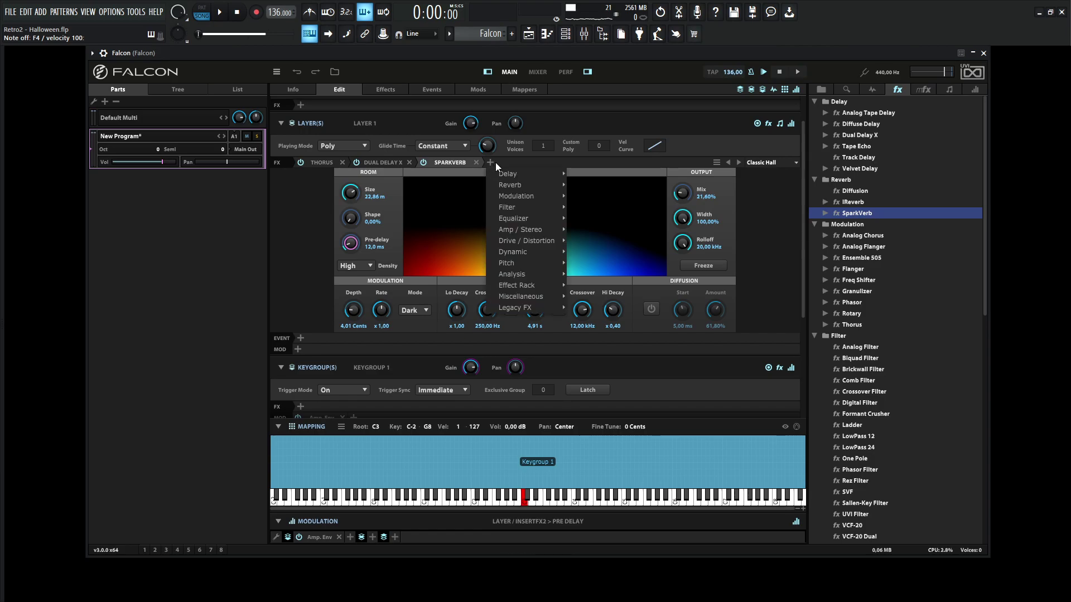
mouse_move(516, 252)
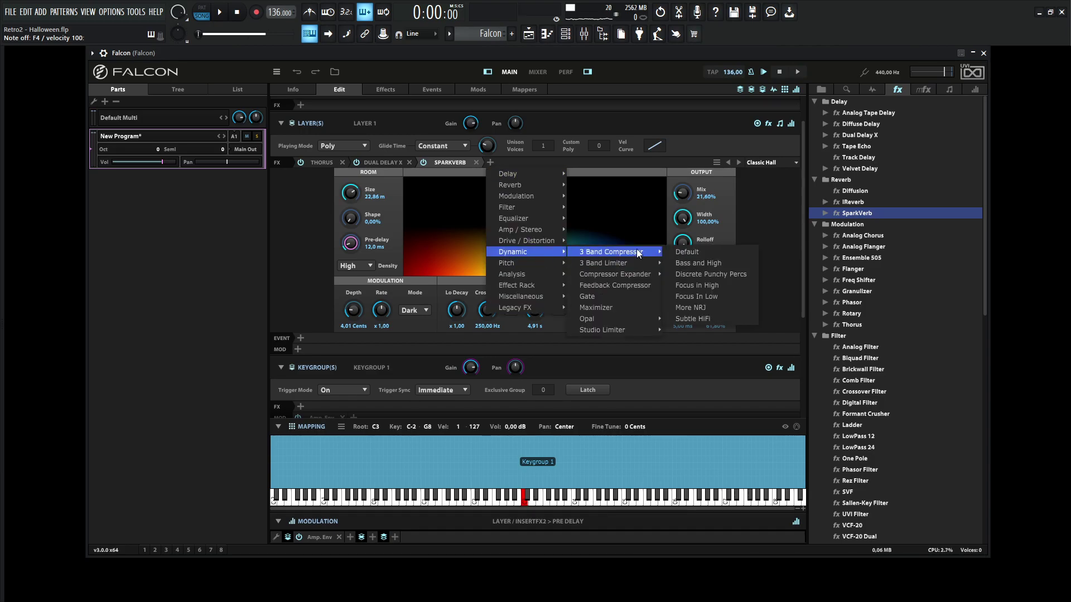
click(686, 249)
drag(527, 163, 324, 163)
click(637, 201)
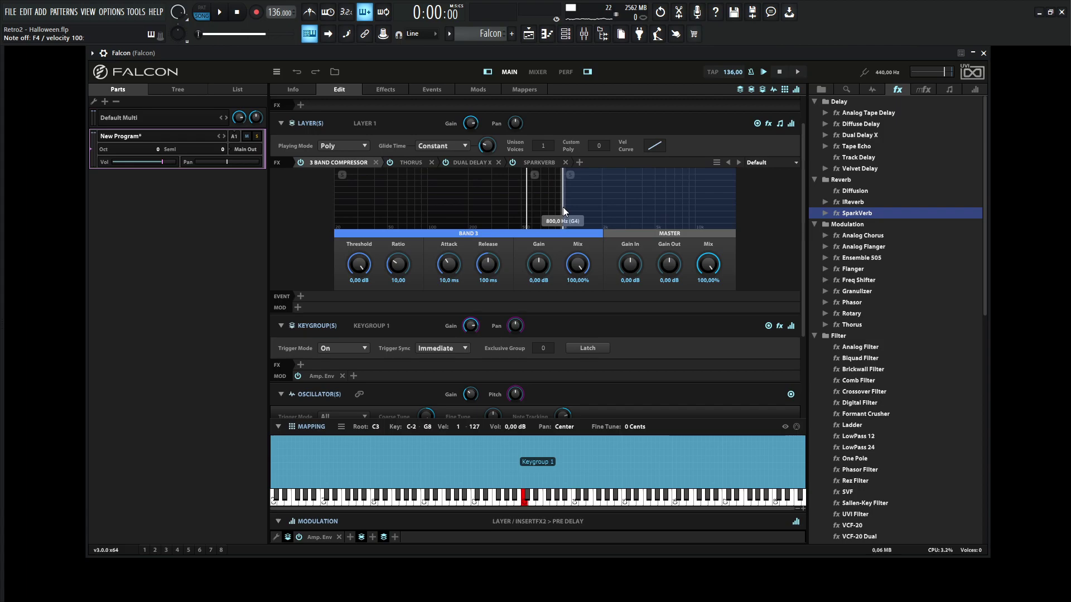
Set band 3 crossover near 1 kHz, threshold -13,00 dB and gain 3,84 dB.
drag(563, 208, 576, 206)
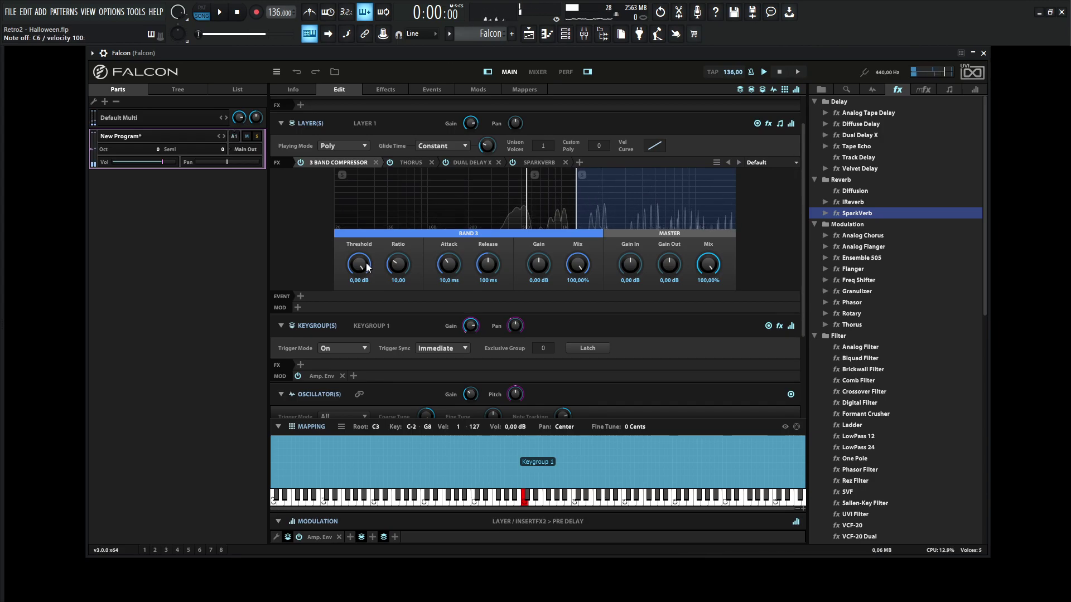
drag(369, 262, 369, 276)
scroll(369, 275, down, 5)
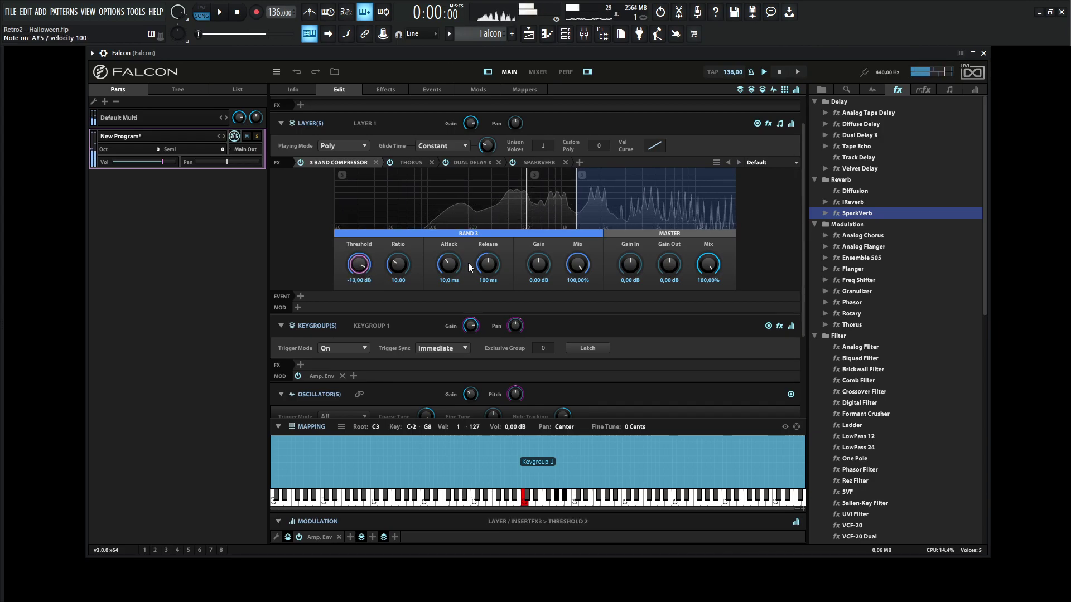
drag(541, 265, 557, 256)
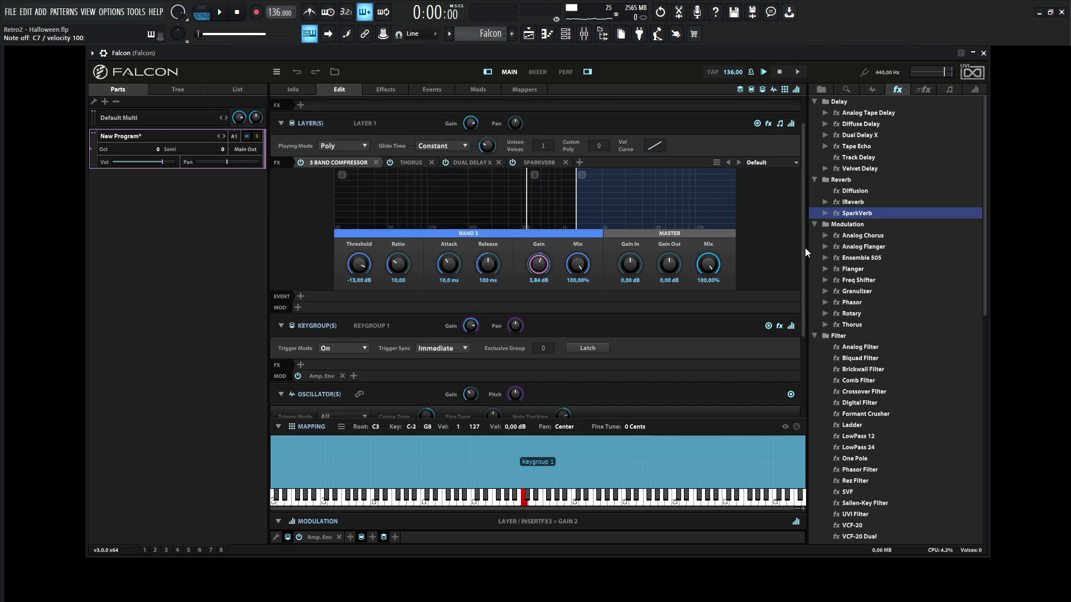
scroll(803, 234, up, 3)
Add a default Digital EQ to the program with a high-pass band at about 135 Hz.
click(546, 203)
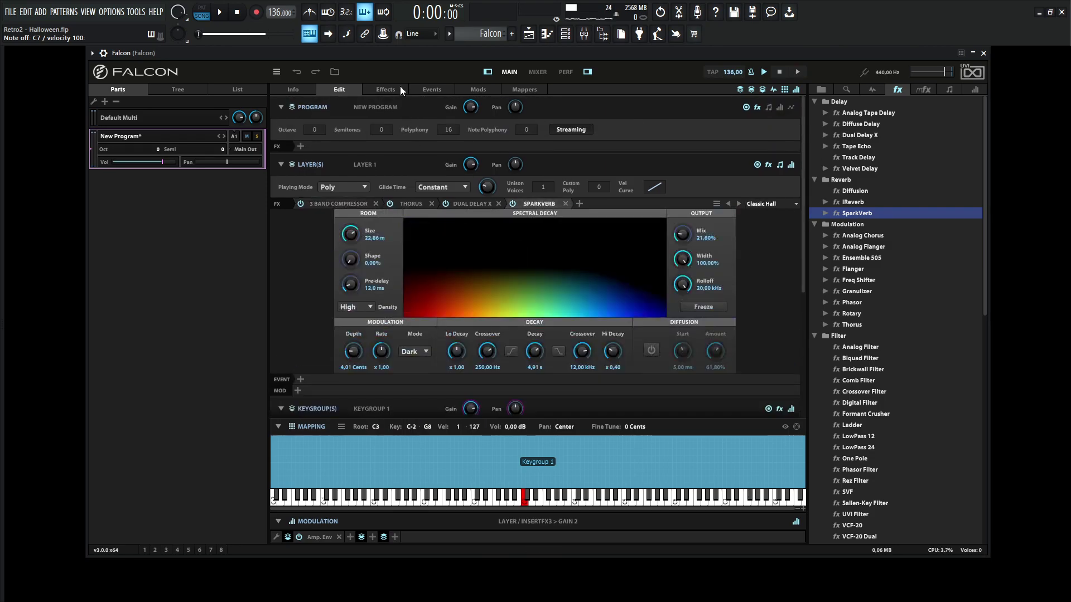
click(303, 148)
mouse_move(336, 203)
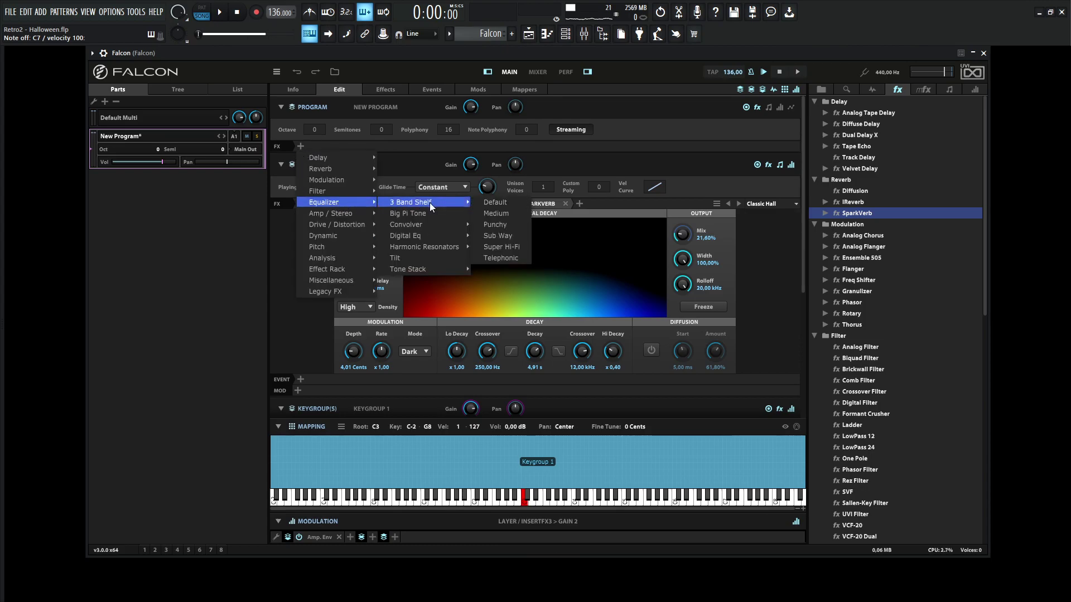
mouse_move(423, 235)
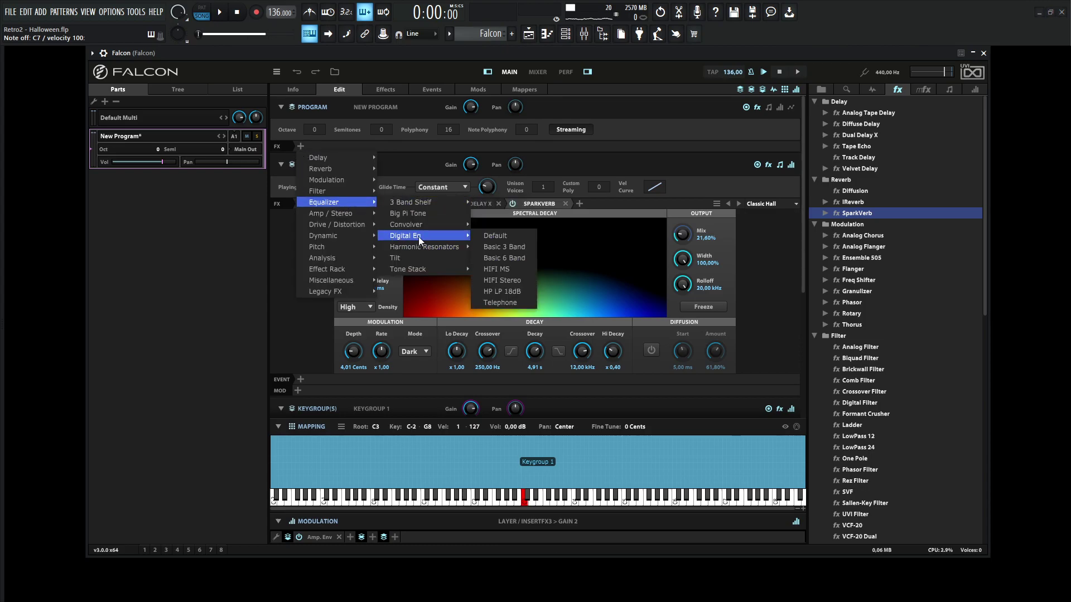
click(495, 235)
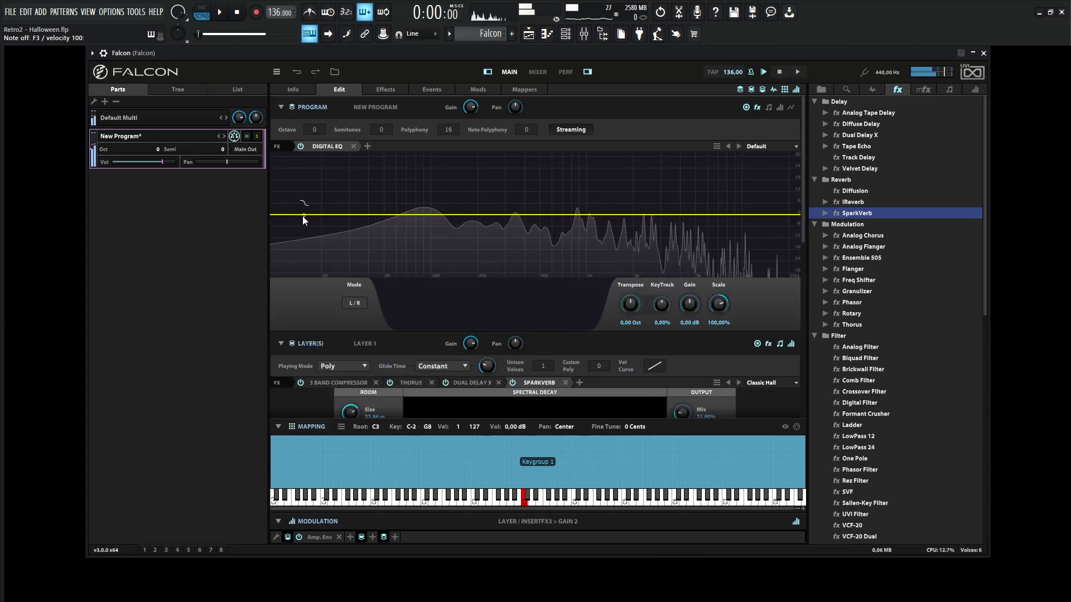
click(275, 215)
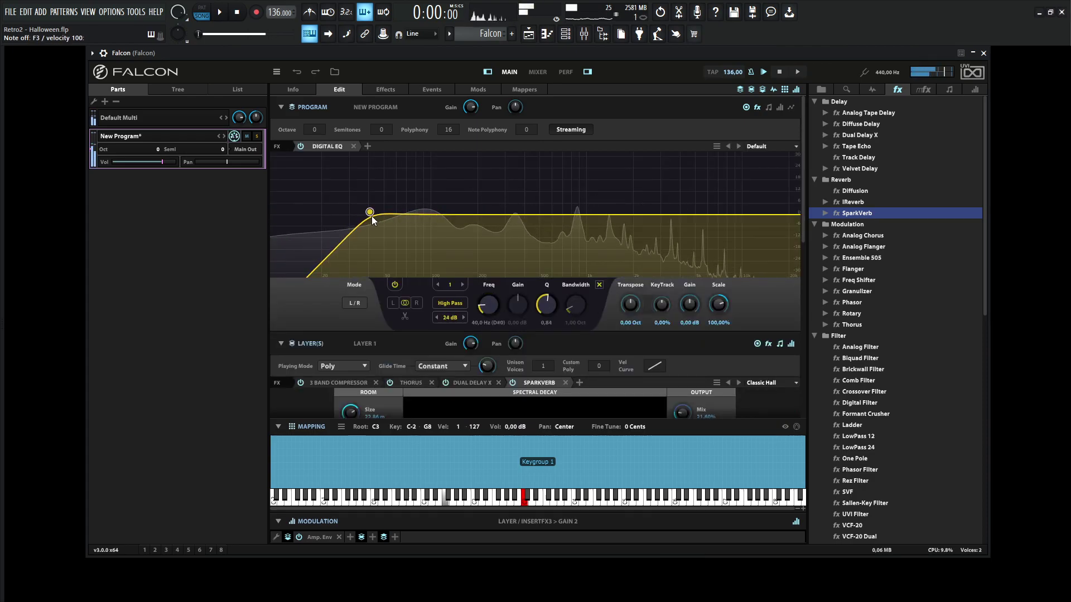
drag(373, 220, 452, 222)
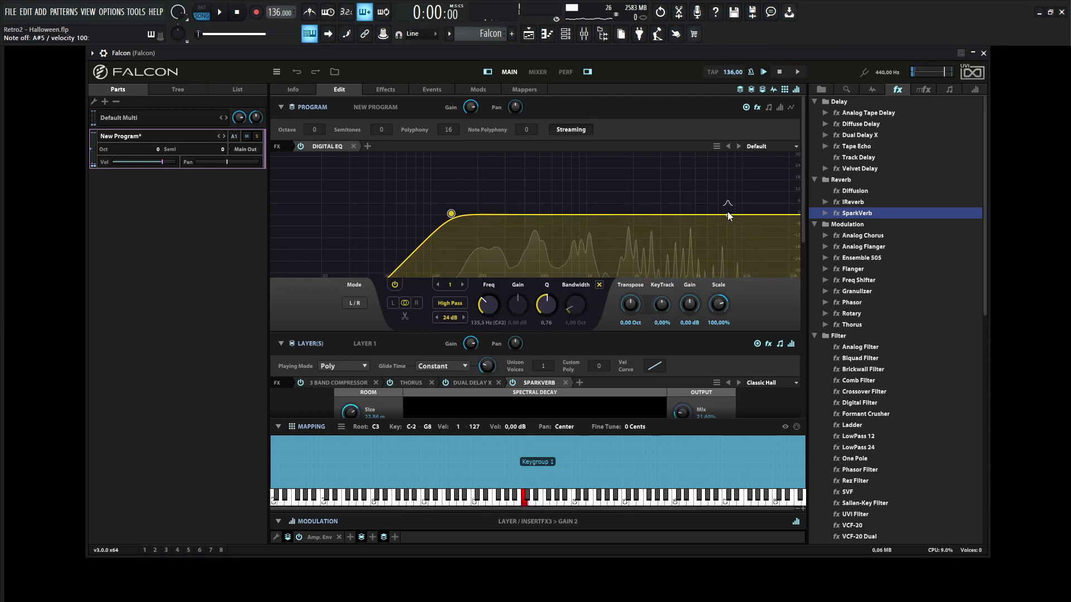
Add EQ bands: a slight high peak dip, a 16 kHz high shelf, and a -3,20 dB cut near 273 Hz.
double_click(697, 215)
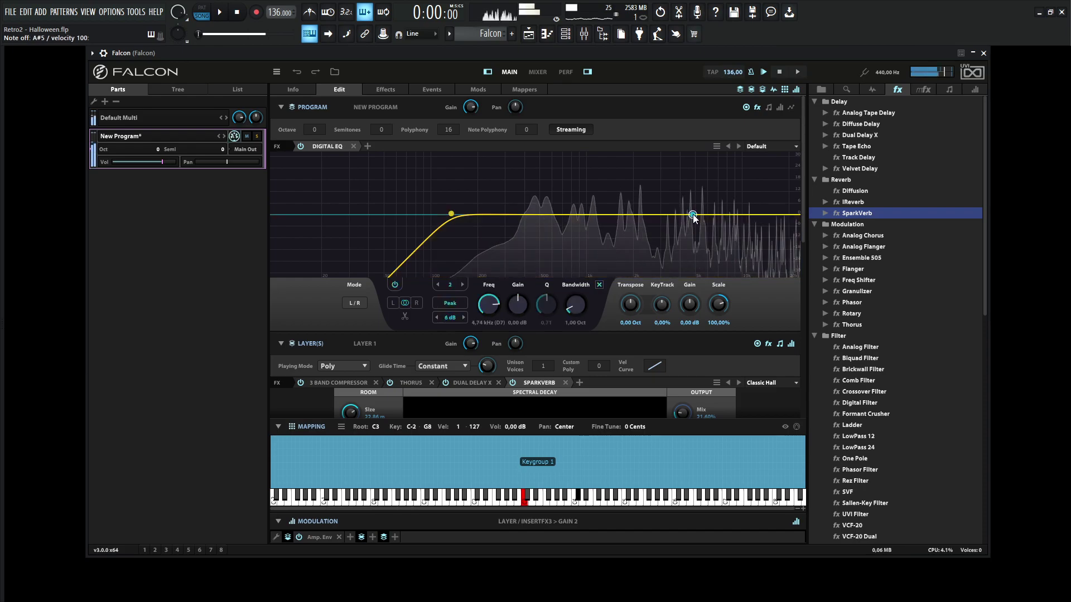
drag(698, 216, 676, 191)
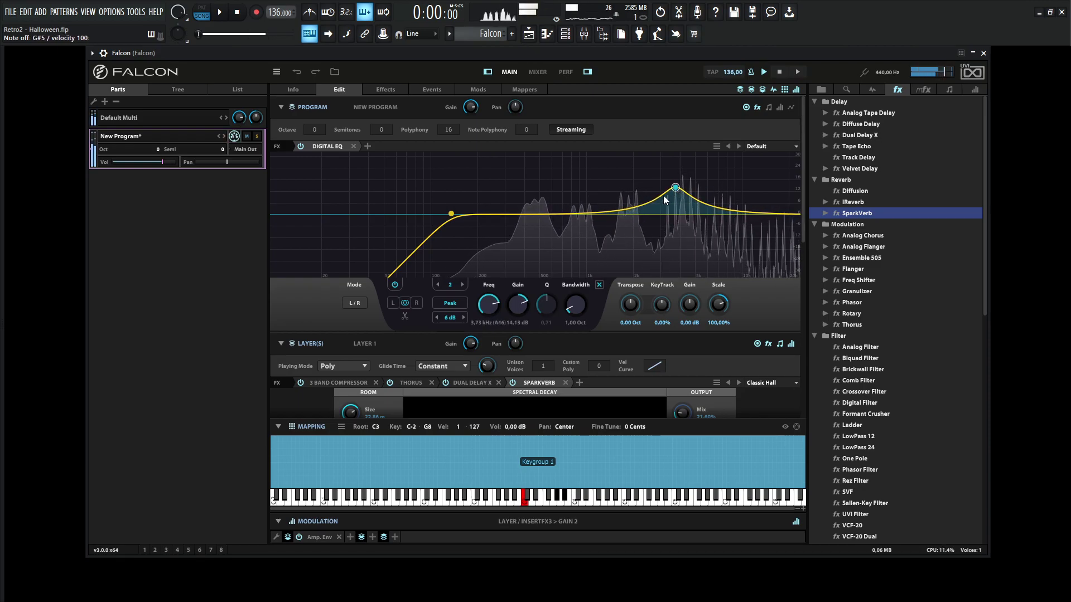
drag(515, 296, 523, 347)
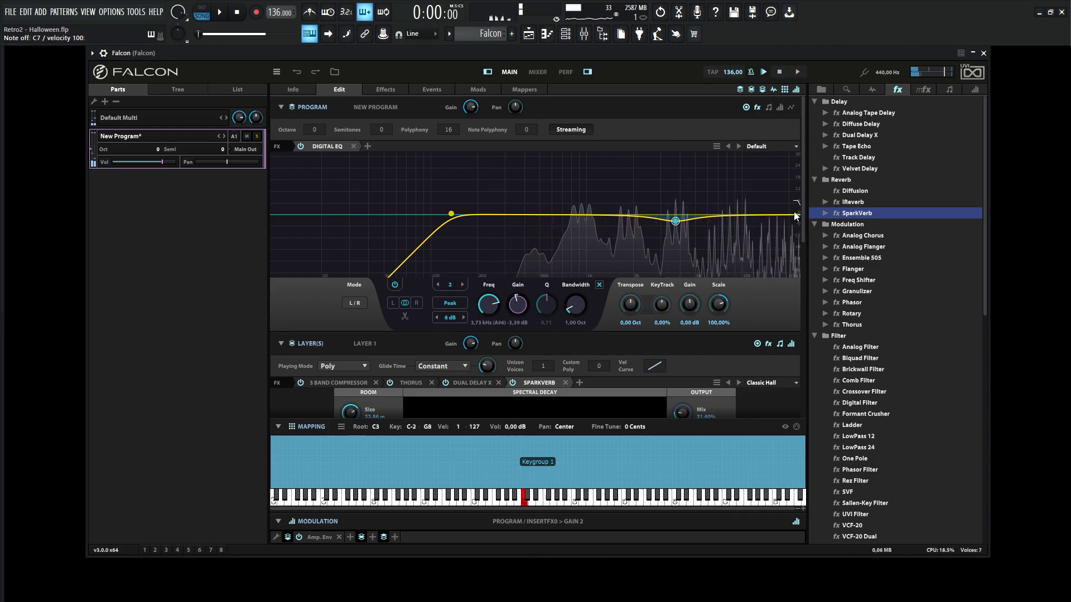
click(773, 212)
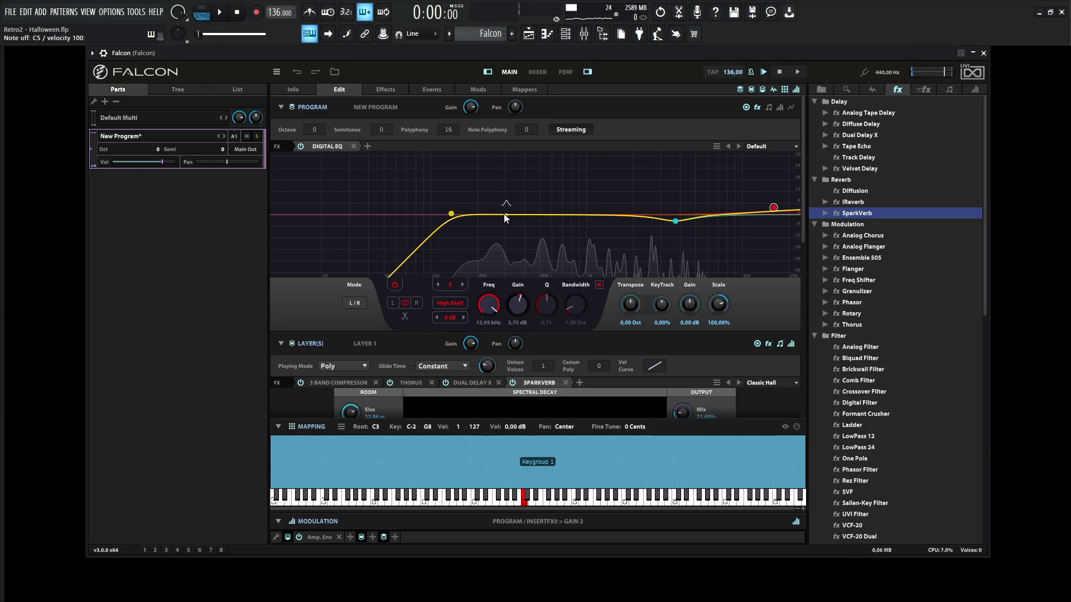
drag(505, 218, 498, 193)
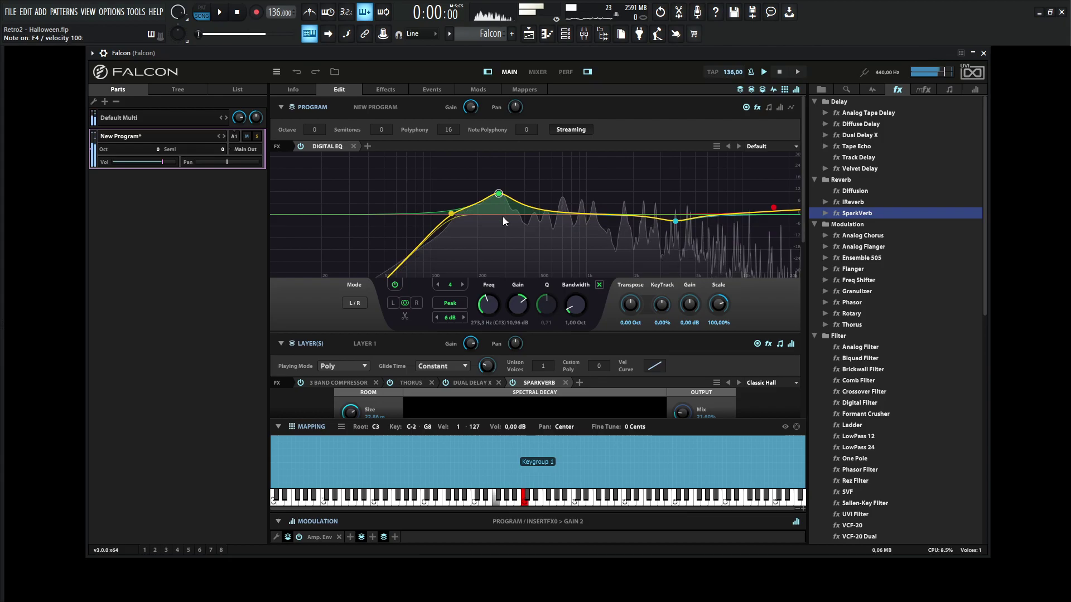
drag(523, 309, 520, 343)
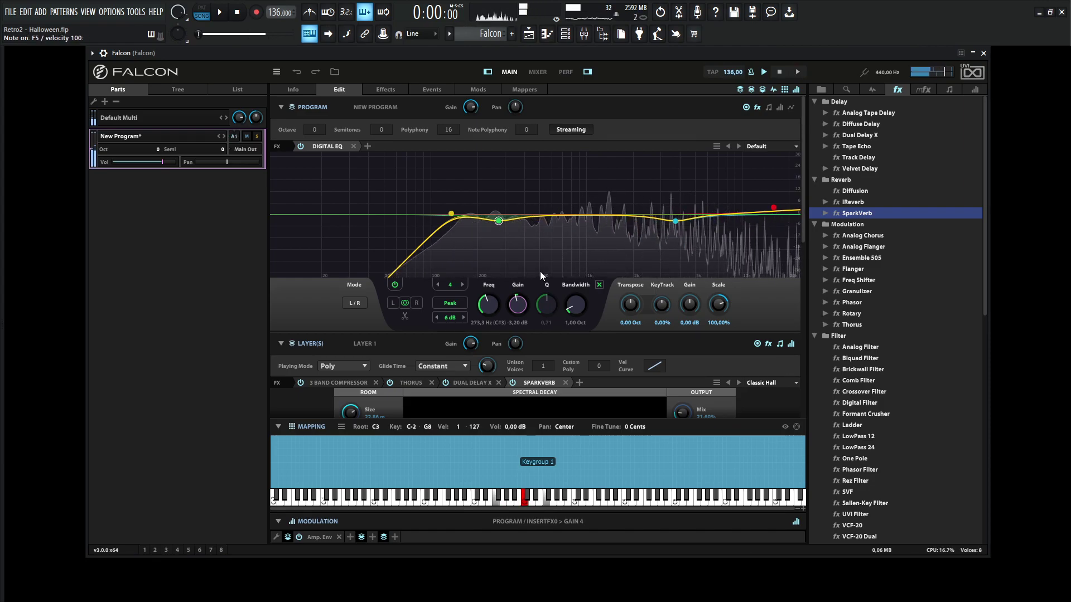
Add a Maximizer after the Digital EQ and lower its threshold to -5,12 dB.
click(367, 146)
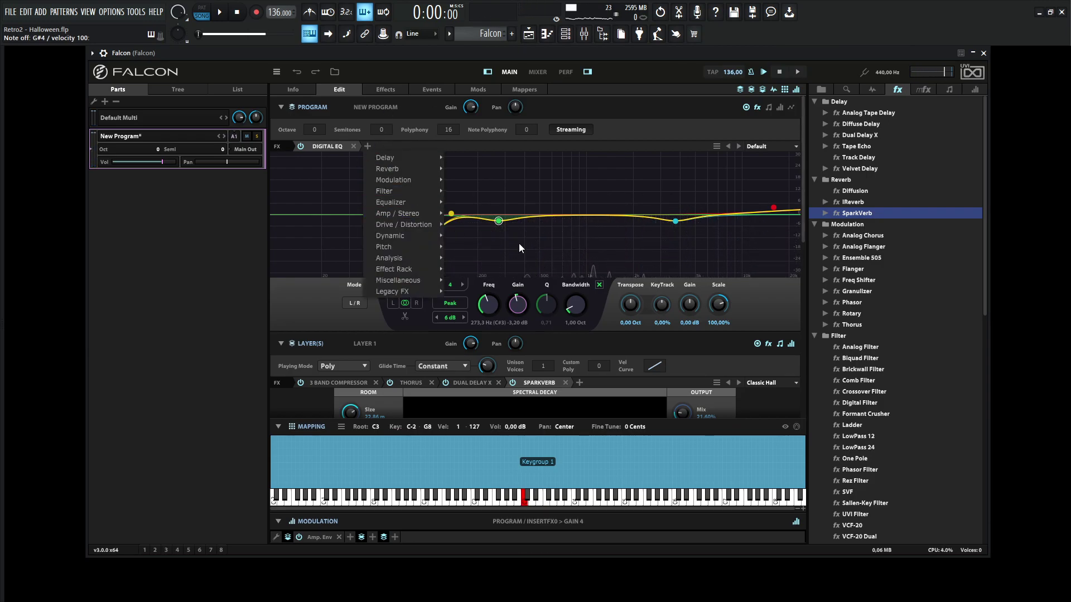
mouse_move(412, 235)
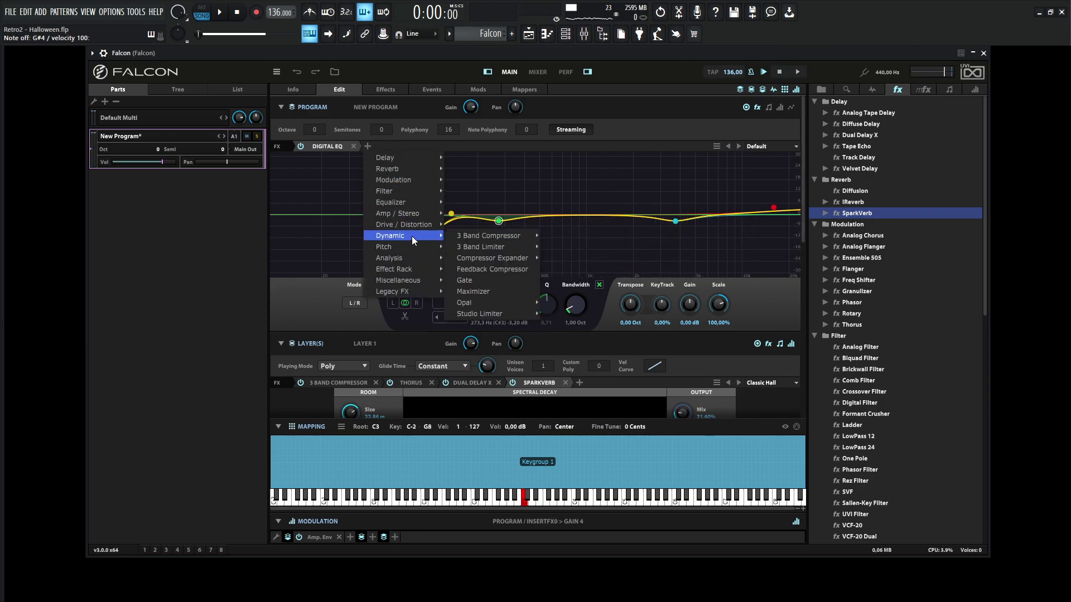
click(499, 290)
drag(360, 176, 469, 217)
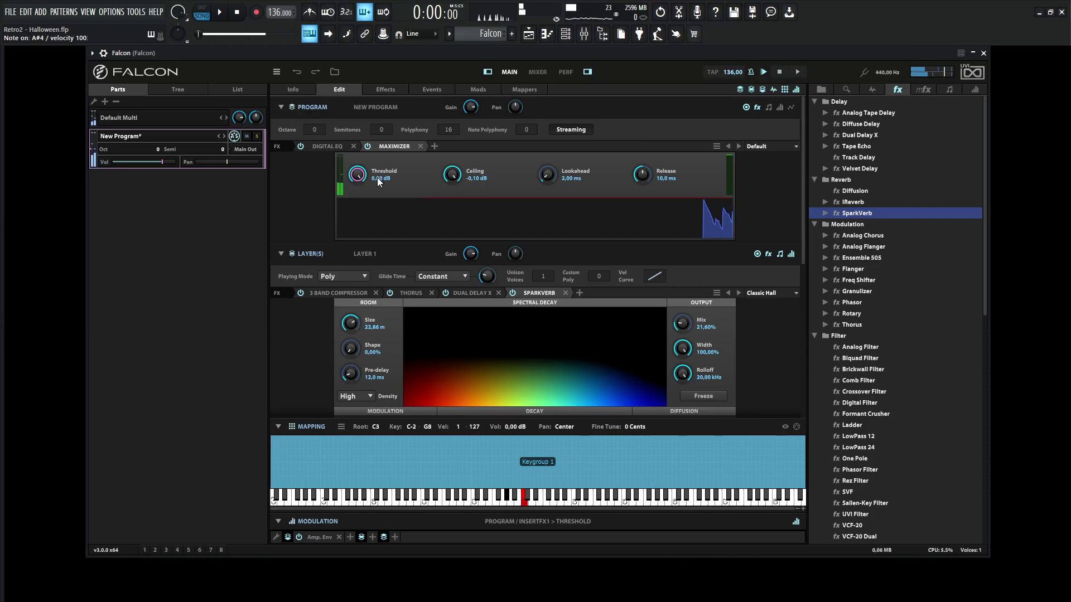
drag(366, 174, 360, 189)
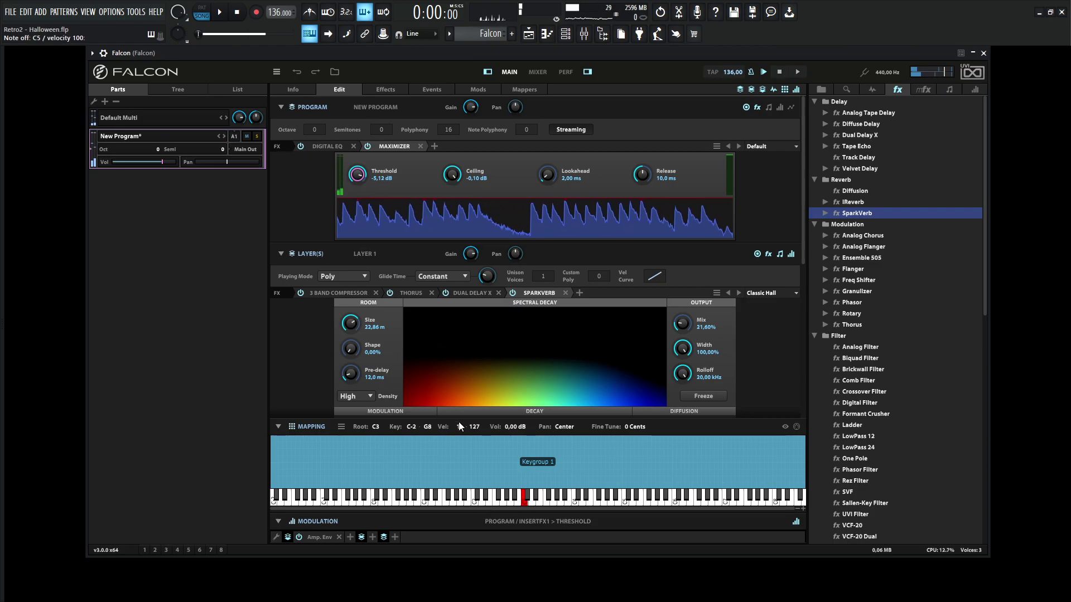
Lengthen the amp envelope release to 43 ms and shift the EQ low-mid dip down to 227,9 Hz.
click(319, 537)
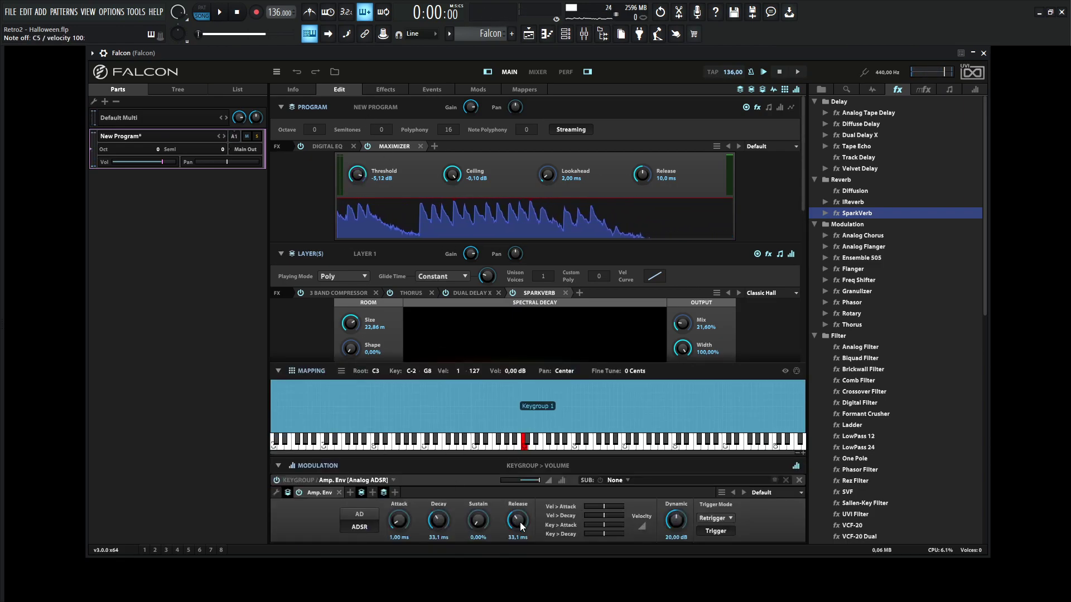
drag(522, 526, 522, 522)
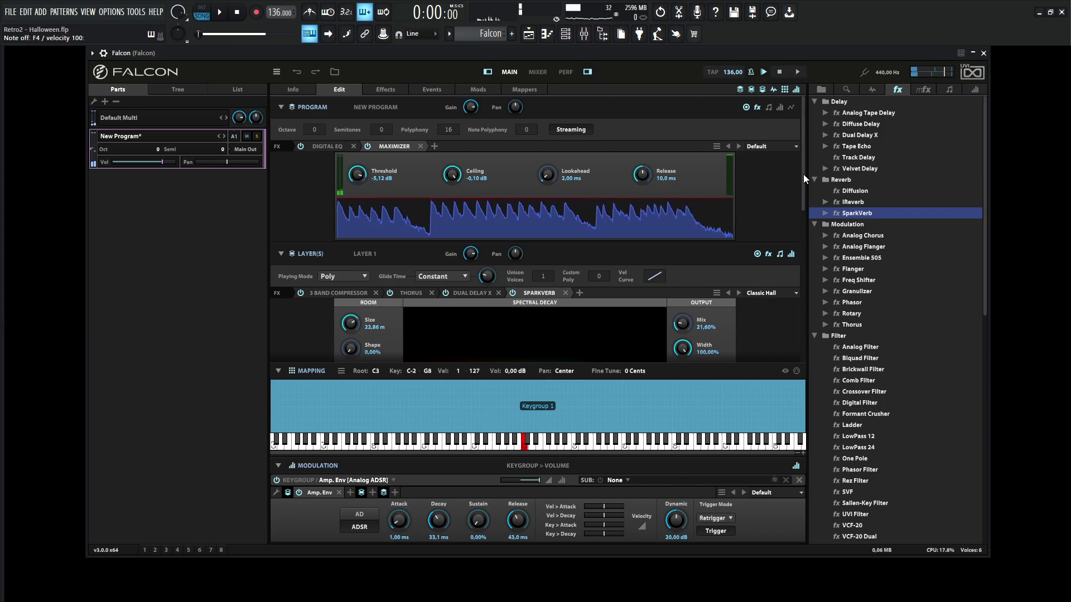
click(327, 146)
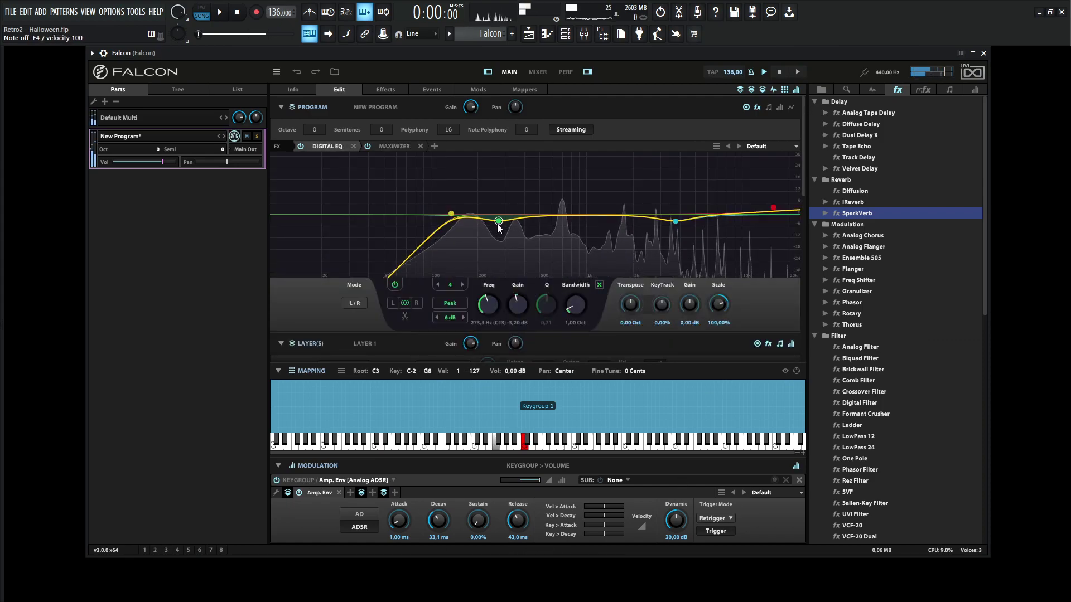
drag(499, 220, 485, 229)
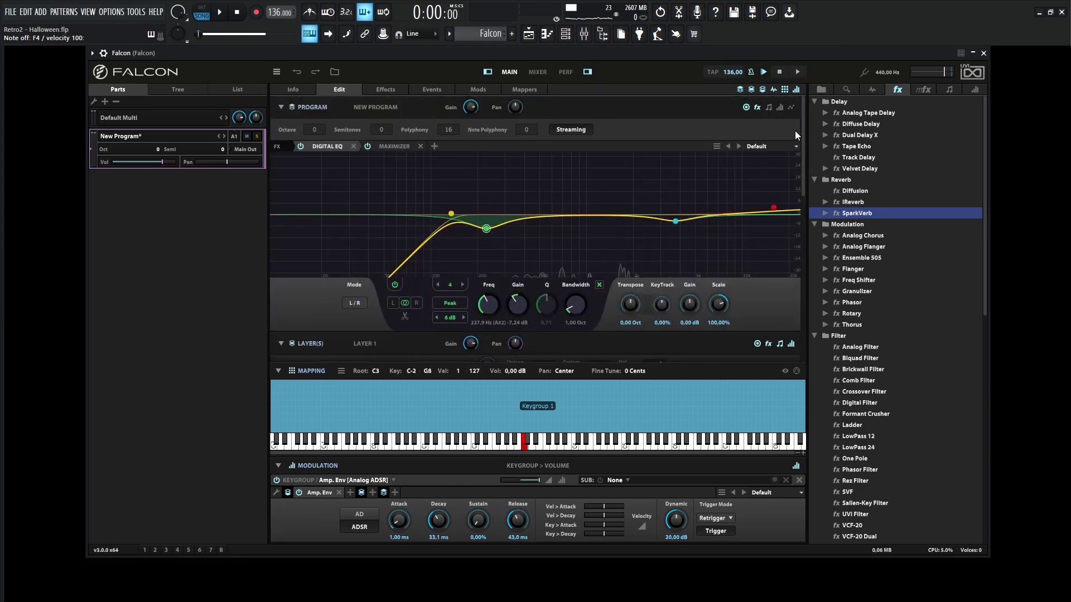
Close the EQ and SparkVerb editors and bypass the first FM oscillator.
click(312, 146)
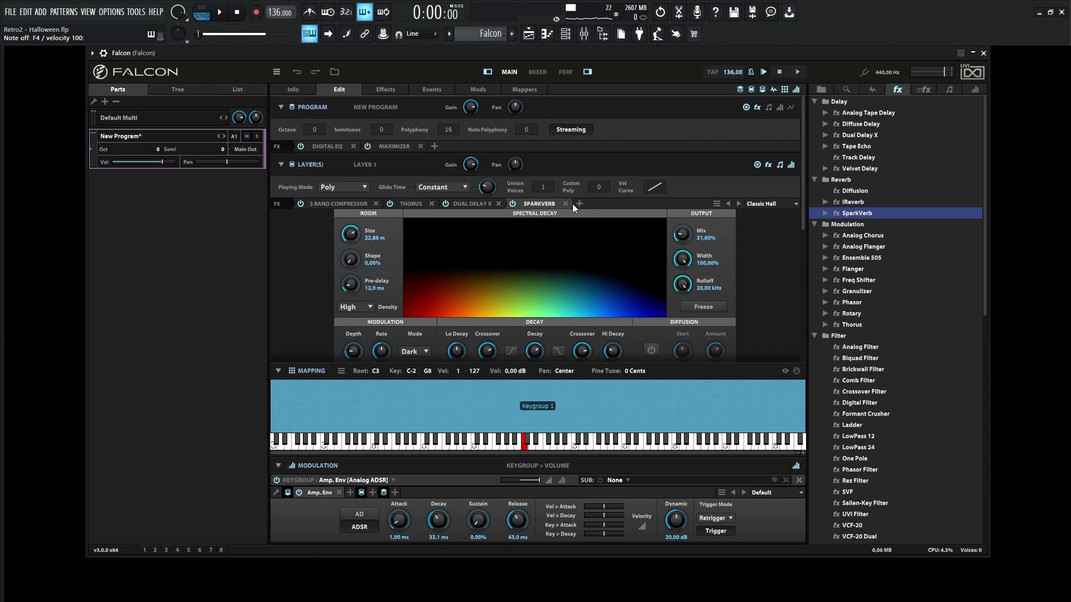
click(553, 203)
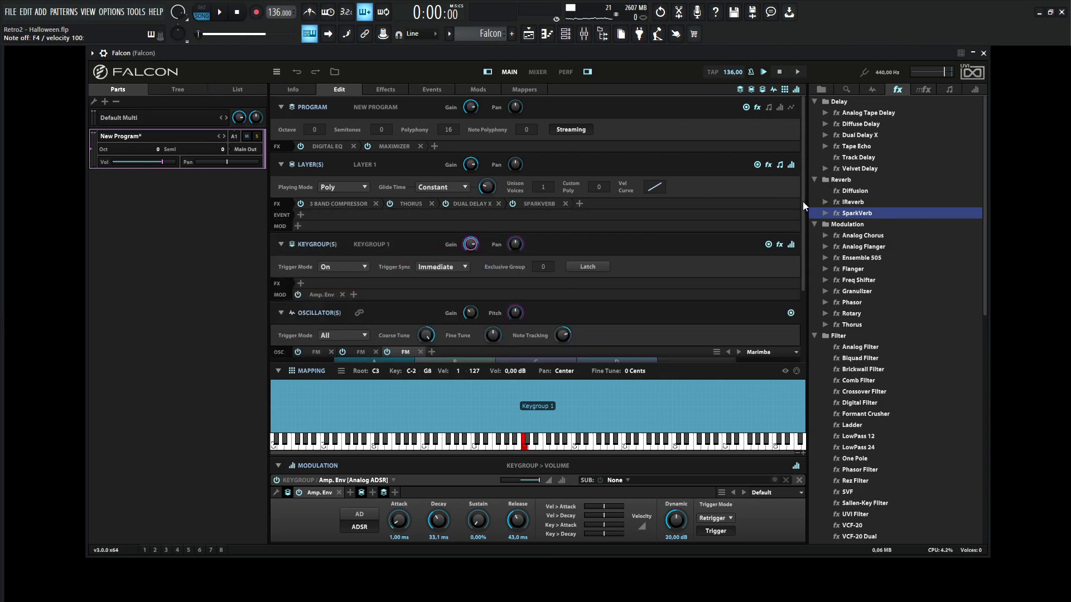
drag(802, 202, 798, 312)
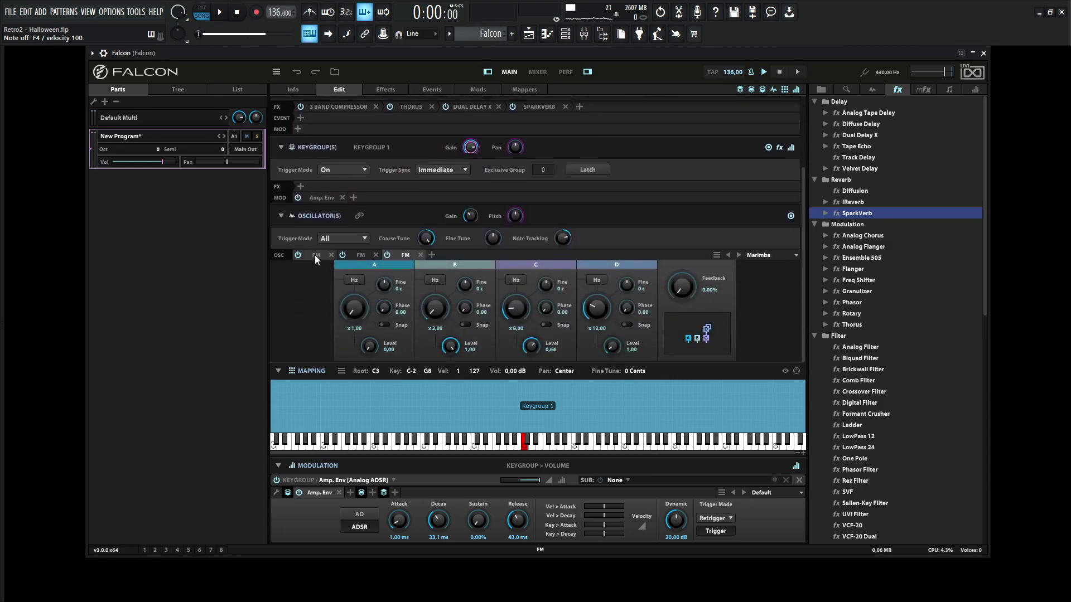
click(358, 256)
click(322, 256)
click(298, 254)
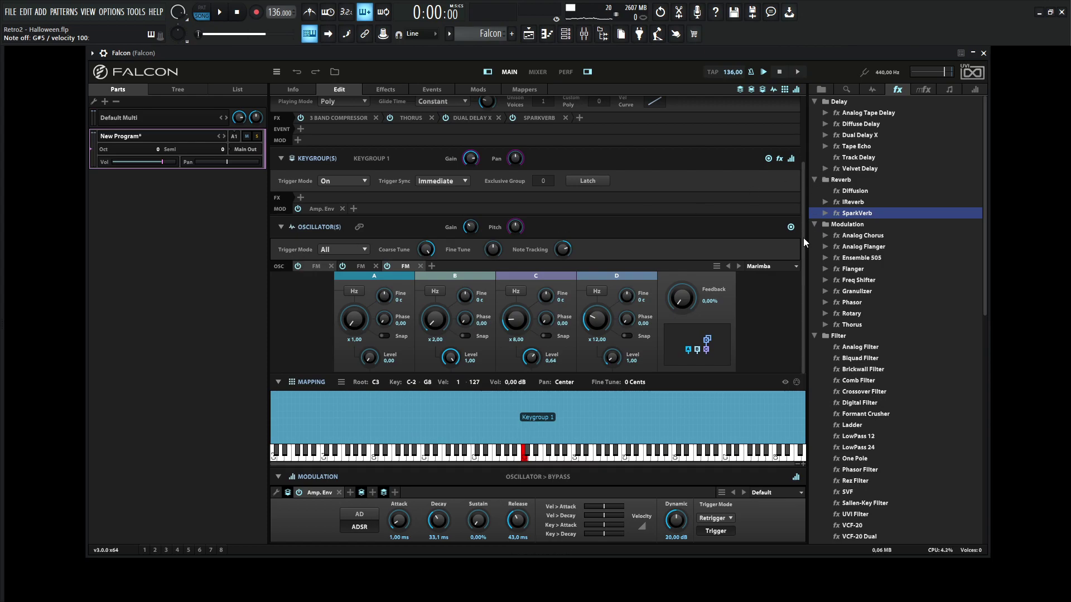
Inspect the Dual Delay X effect settings, then collapse them again.
scroll(791, 192, up, 3)
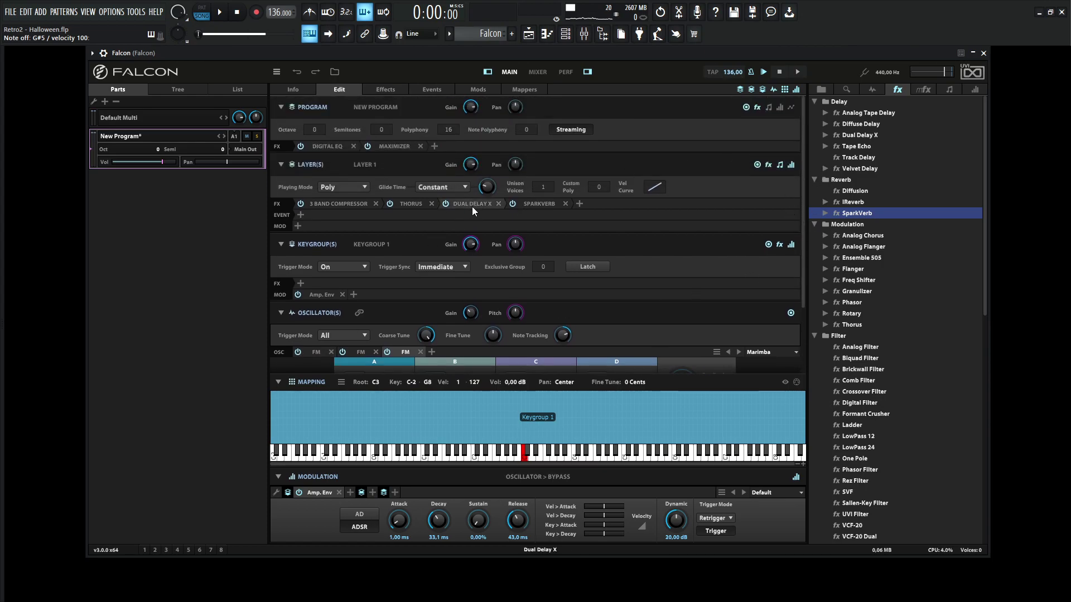
click(472, 204)
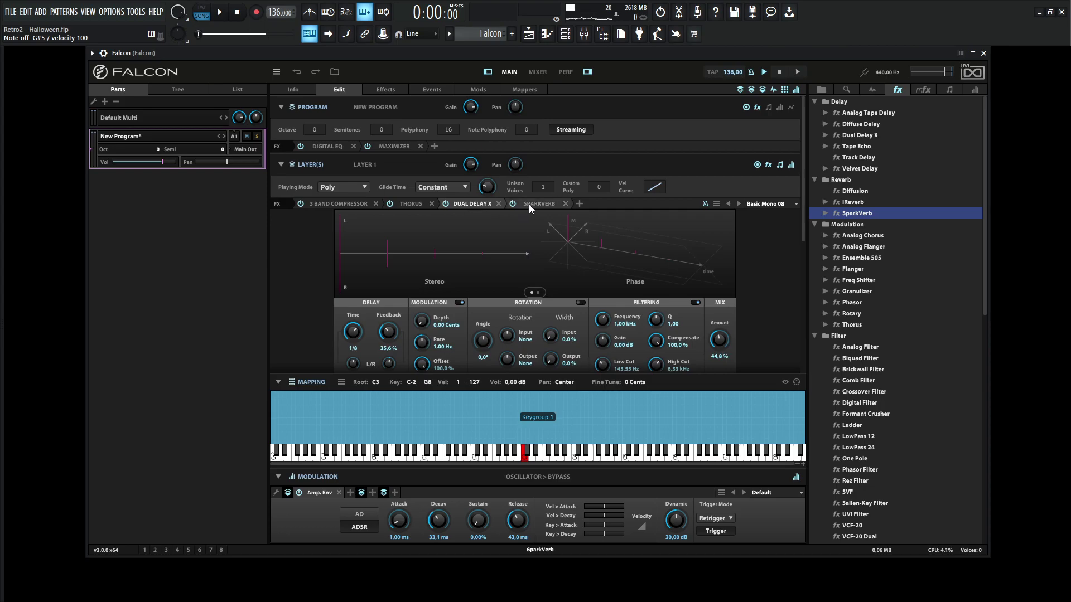
click(480, 206)
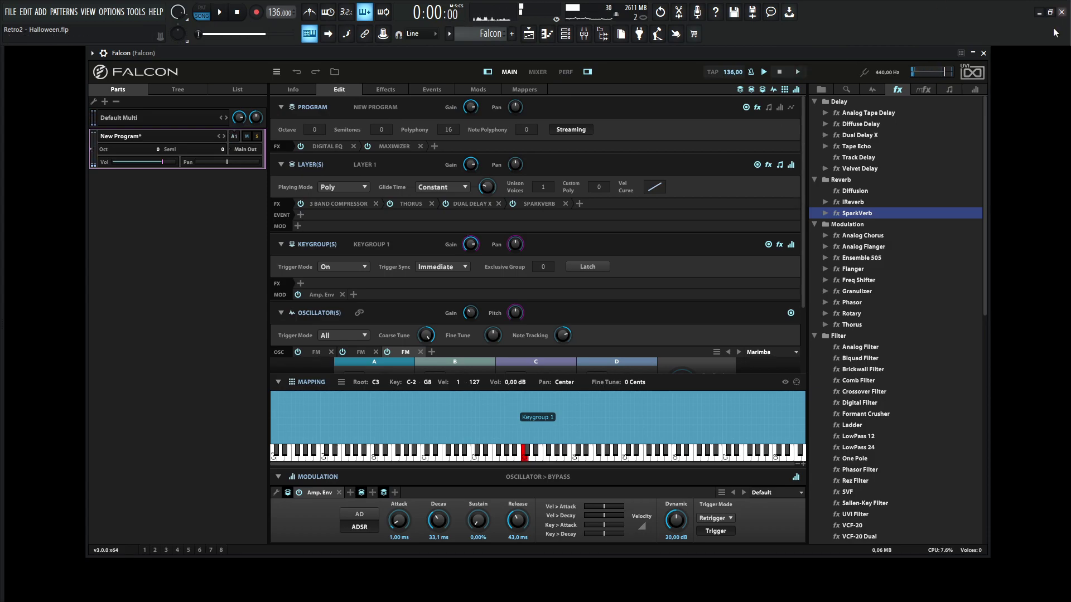
Mute the F-Bellz track in the playlist, audition the arrangement, then bring up the mixer.
key(F5)
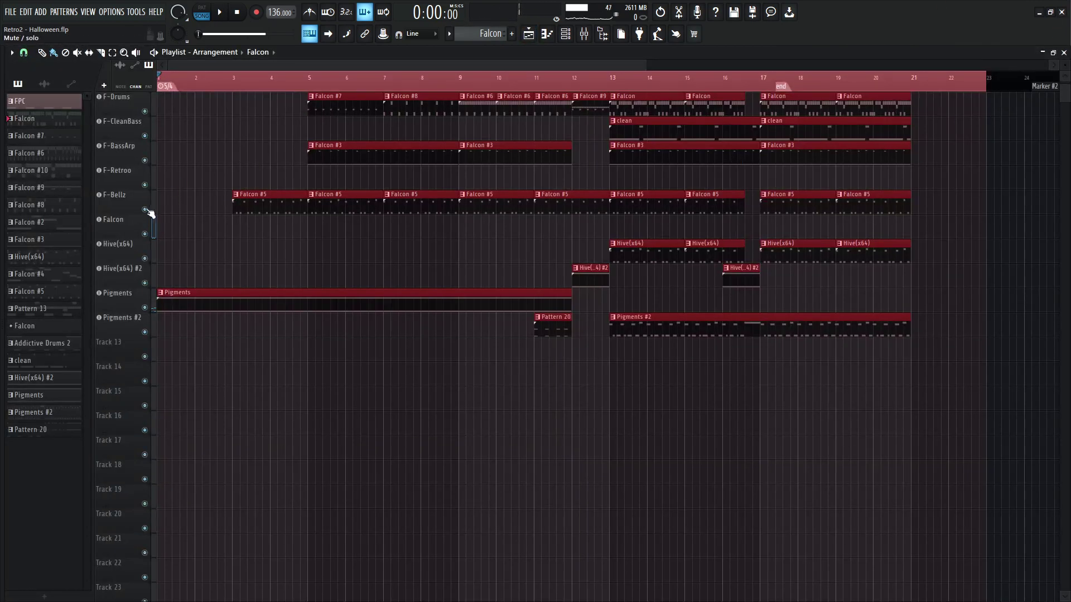
click(146, 209)
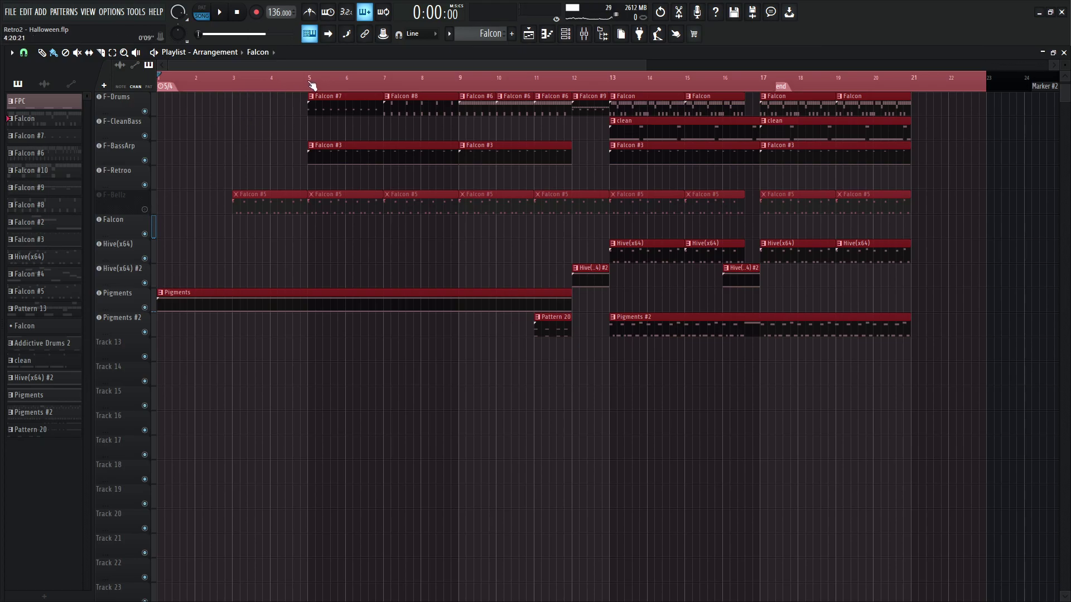
key(space)
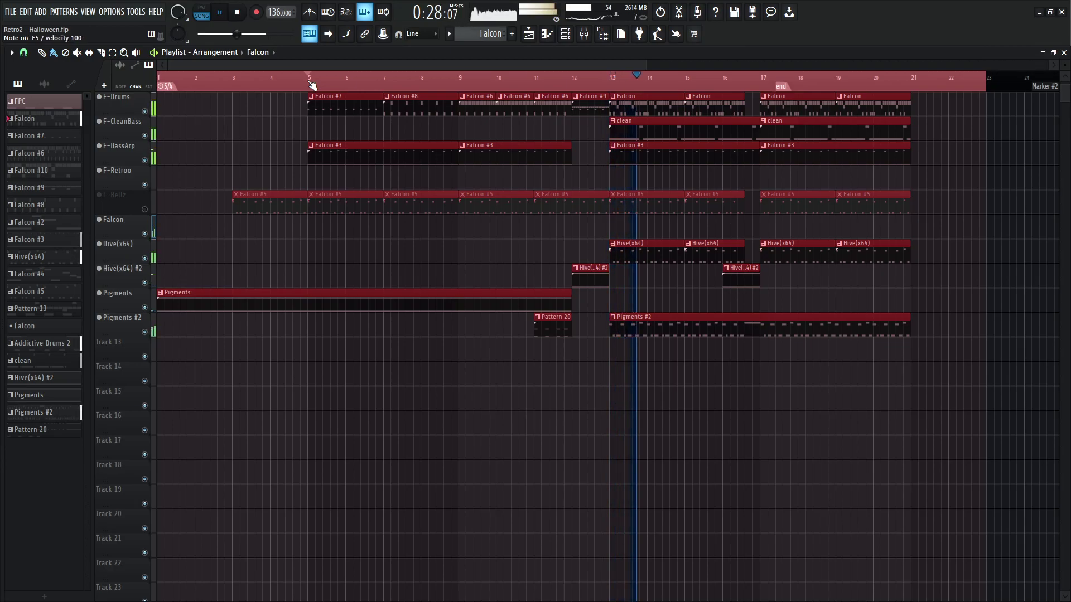
key(space)
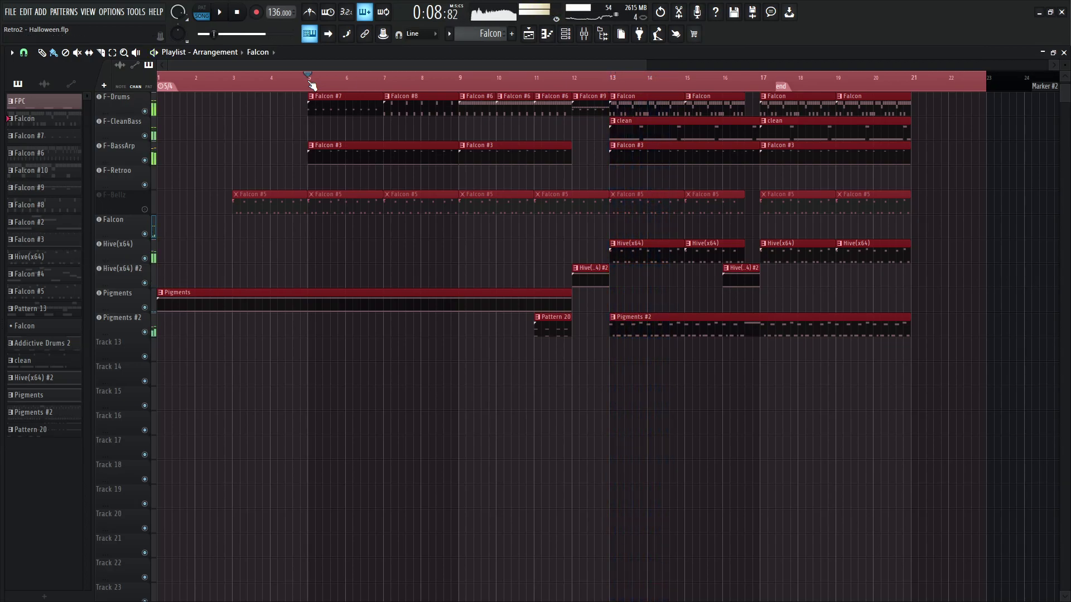
key(F9)
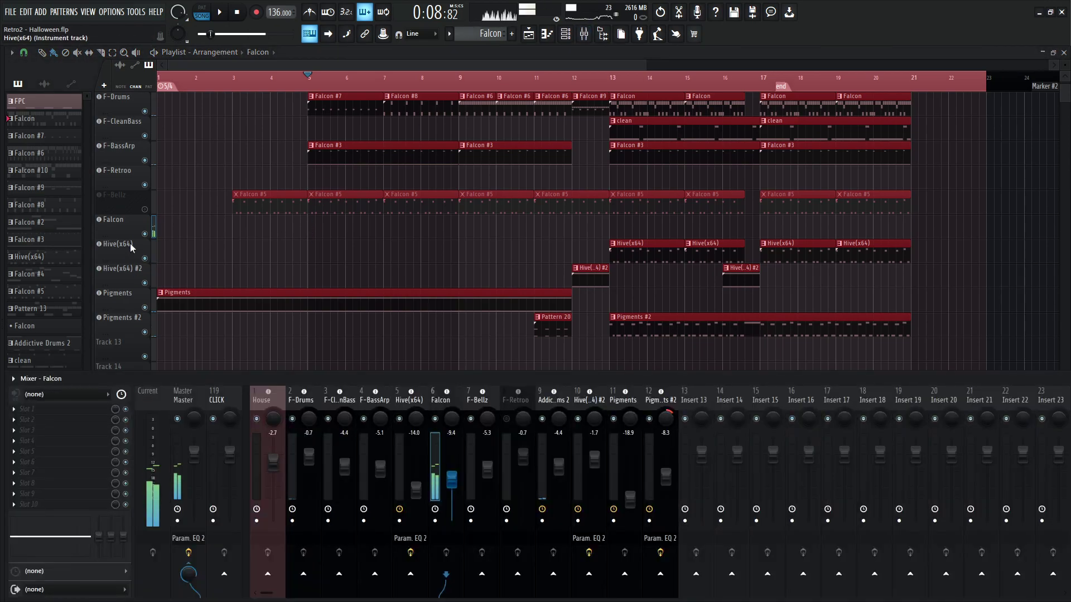
Reopen Falcon on its Events page with the browser listing the event processors.
click(122, 231)
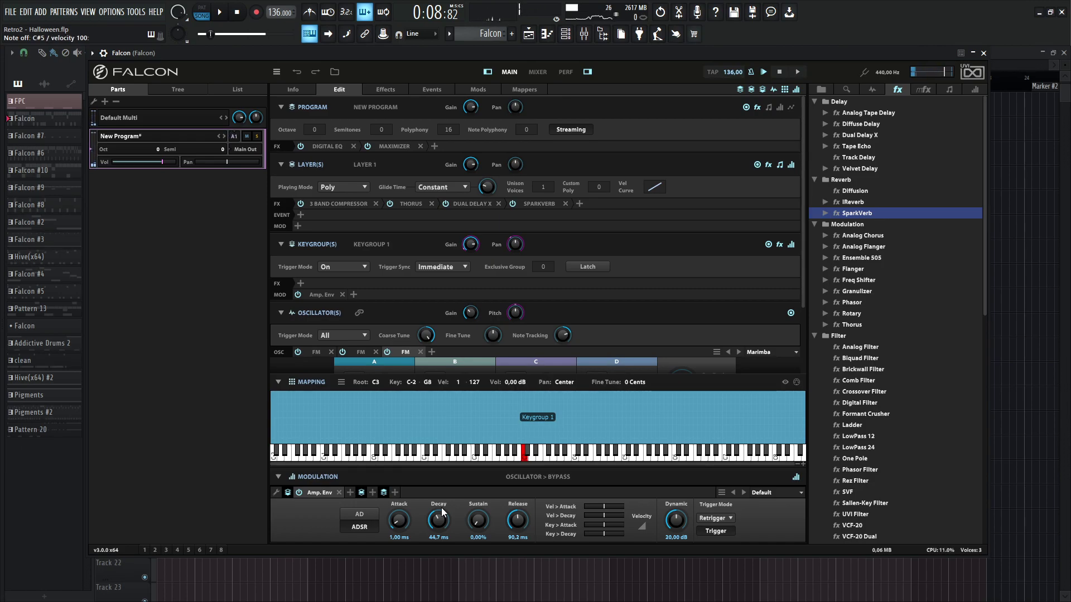
click(431, 90)
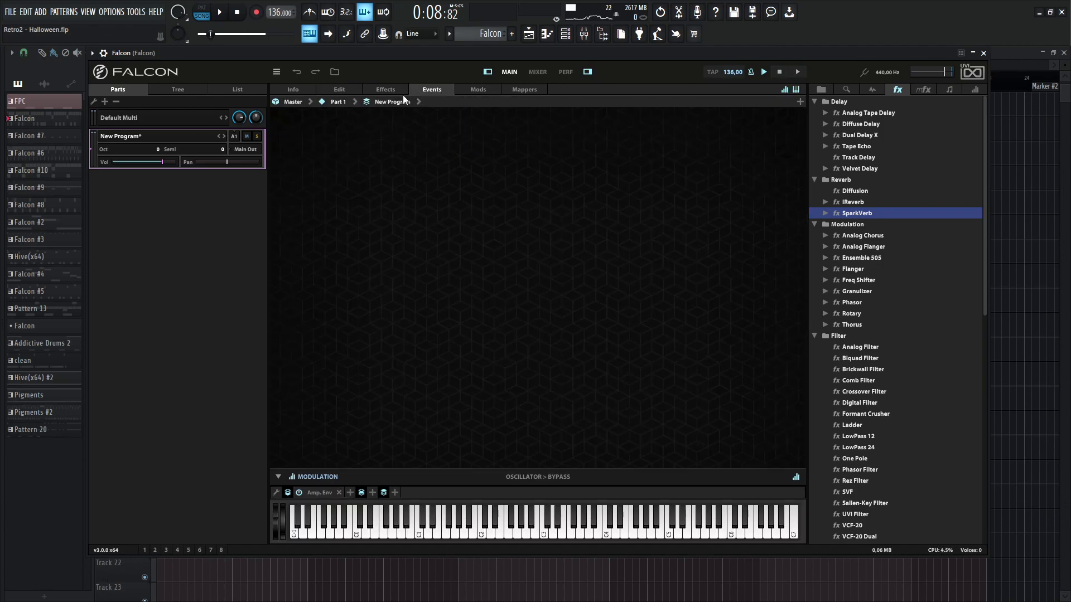
click(945, 92)
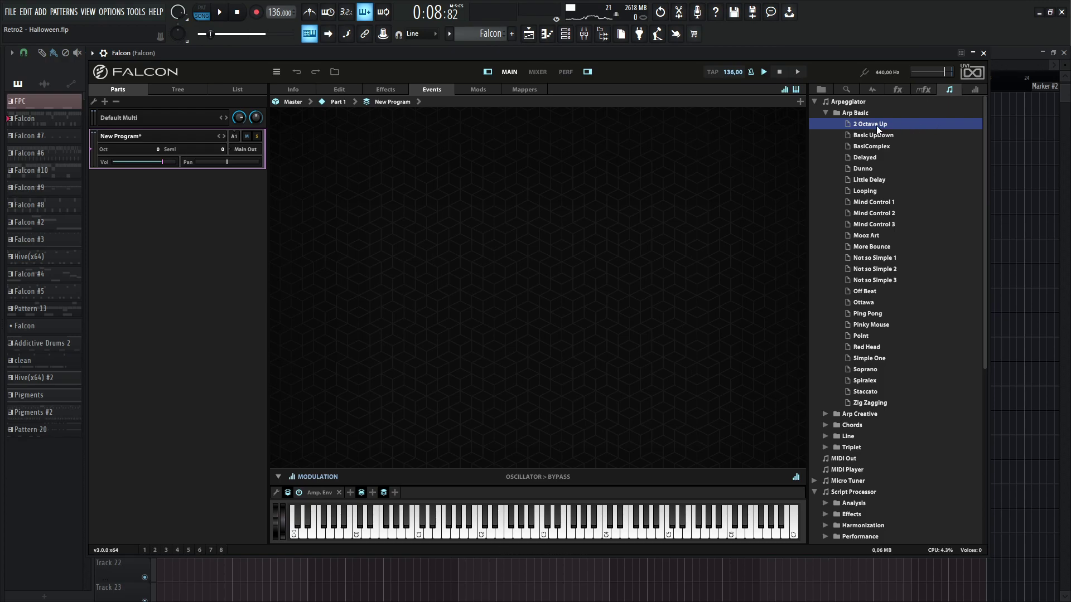
Add the Arp Basic '2 Octave Up' arpeggiator, audition notes, and cut amp decay to 33,1 ms.
drag(876, 126, 529, 136)
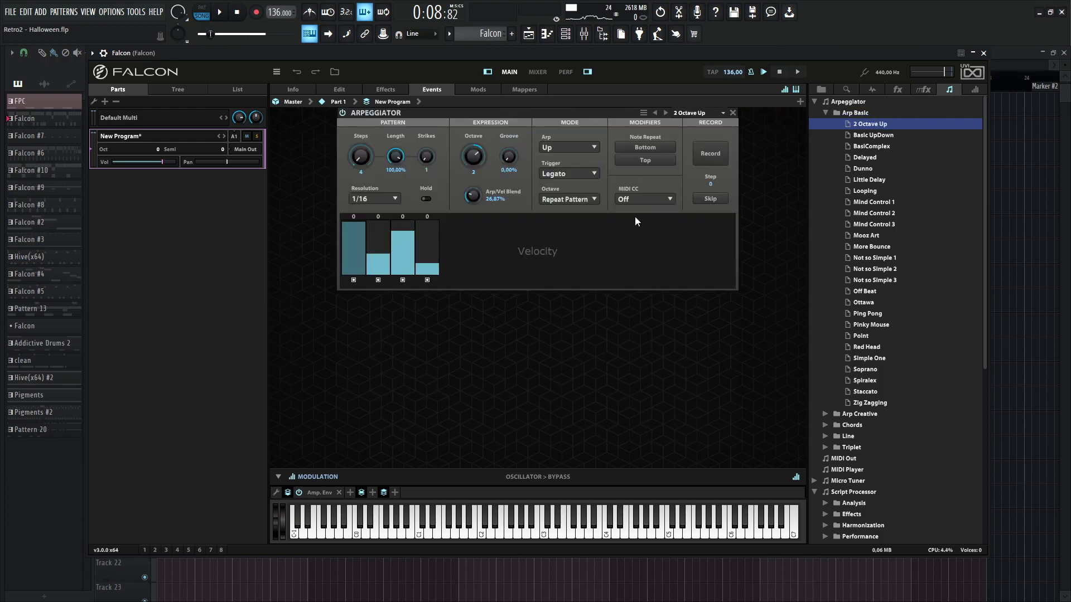
key(v)
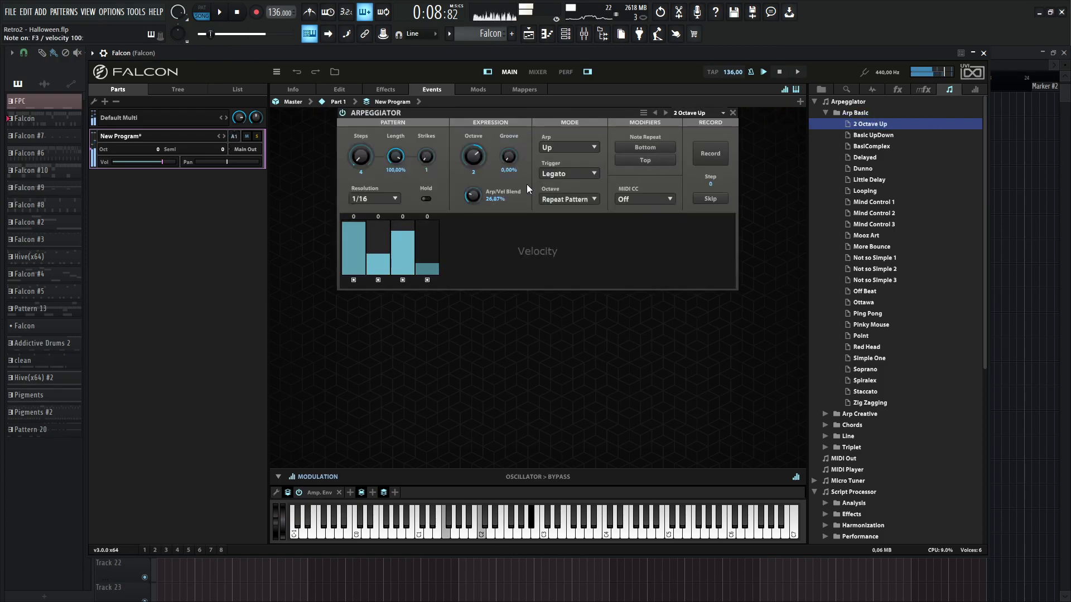
key(9)
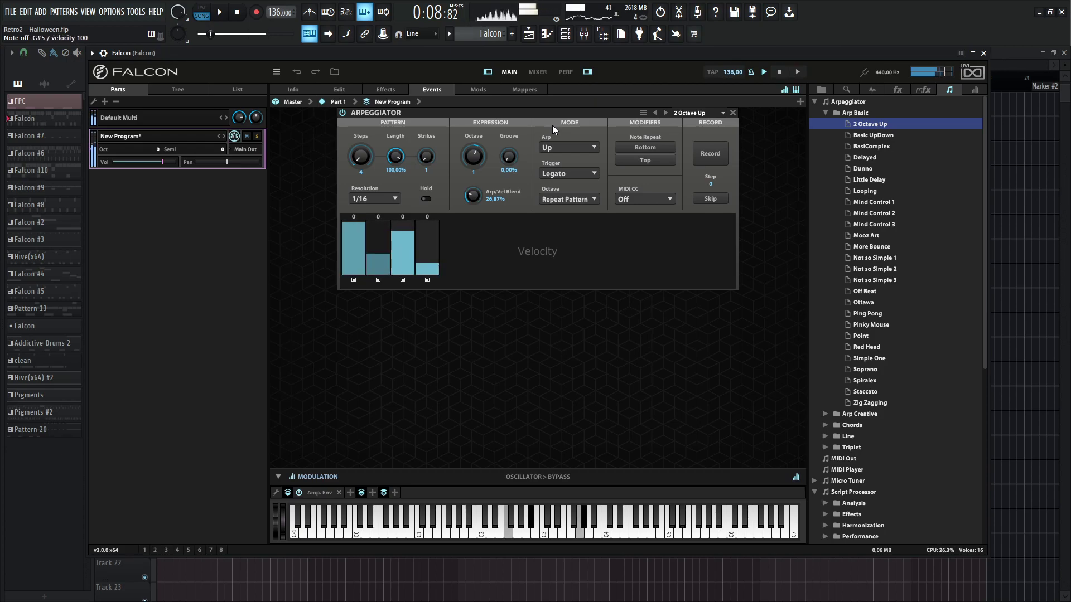
click(319, 493)
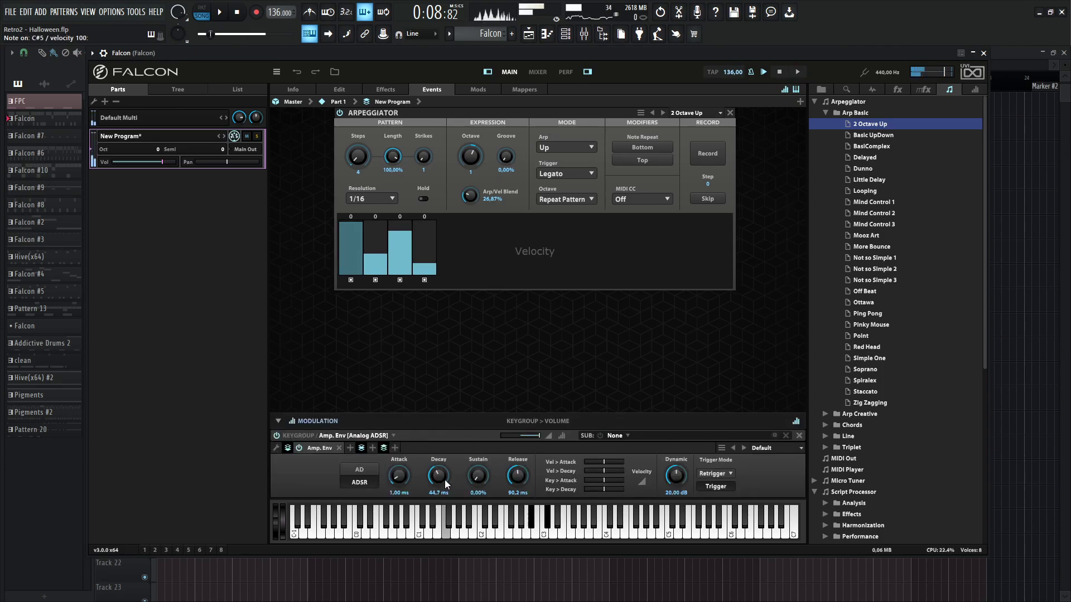
mouse_move(444, 479)
mouse_down()
mouse_move(436, 493)
mouse_move(454, 474)
mouse_up()
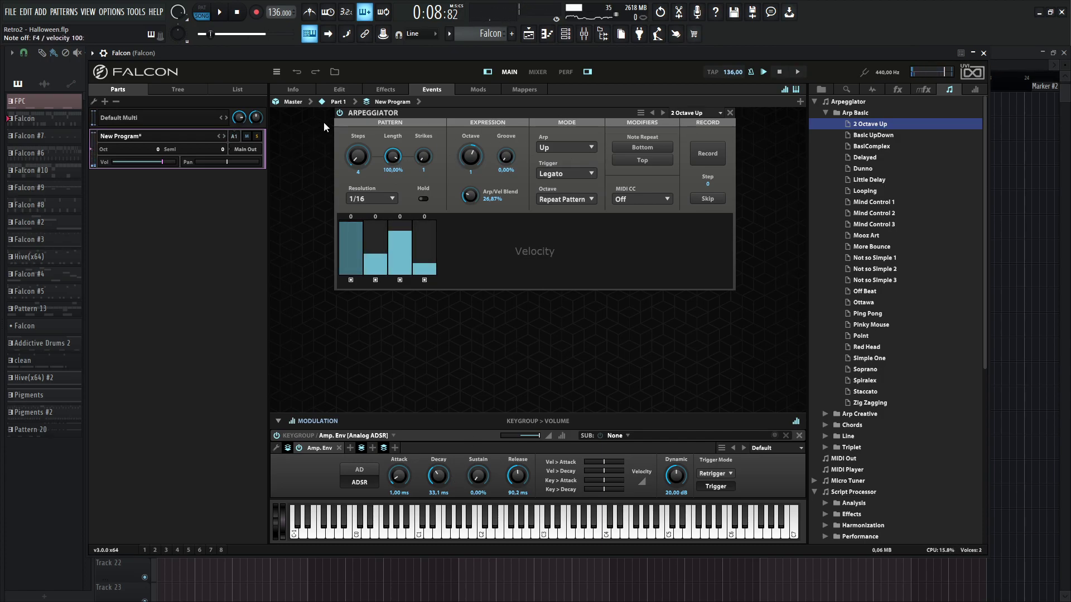
Switch the arpeggiator off and browse the Arp Creative presets without choosing one.
click(342, 114)
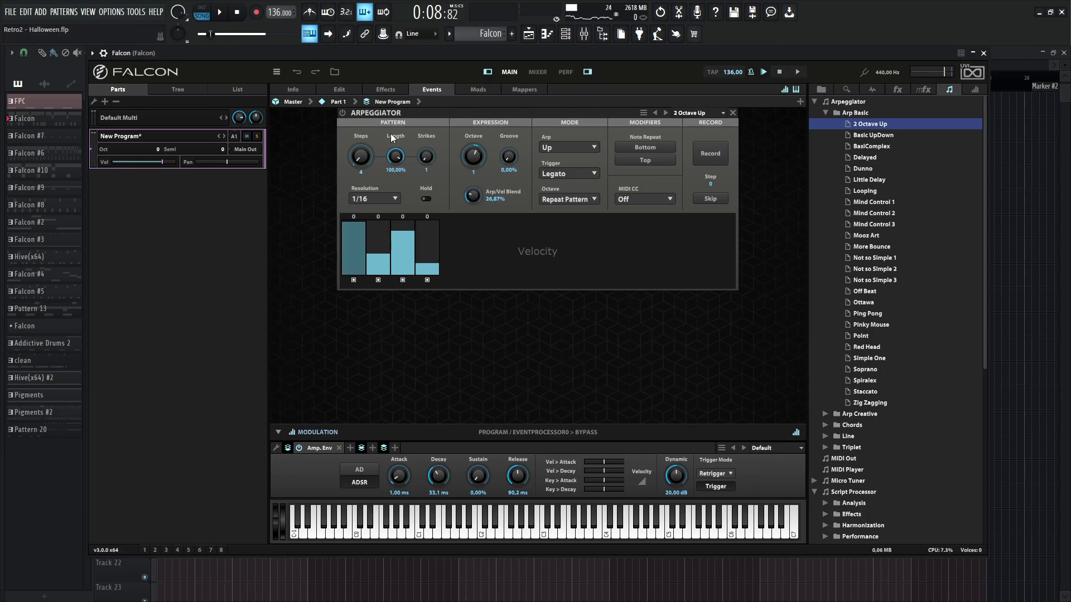
click(688, 113)
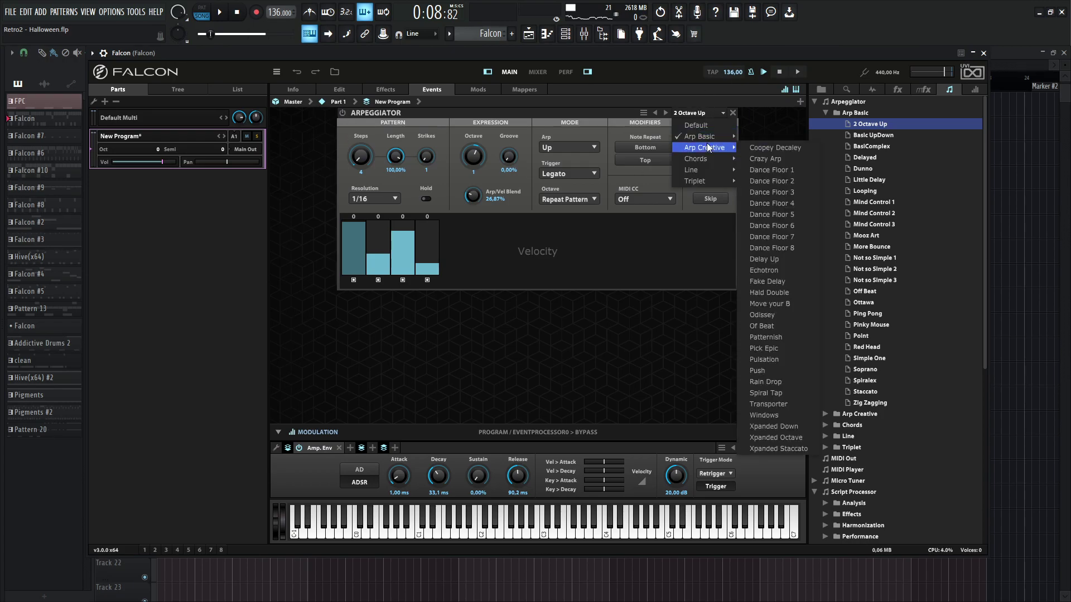
click(548, 109)
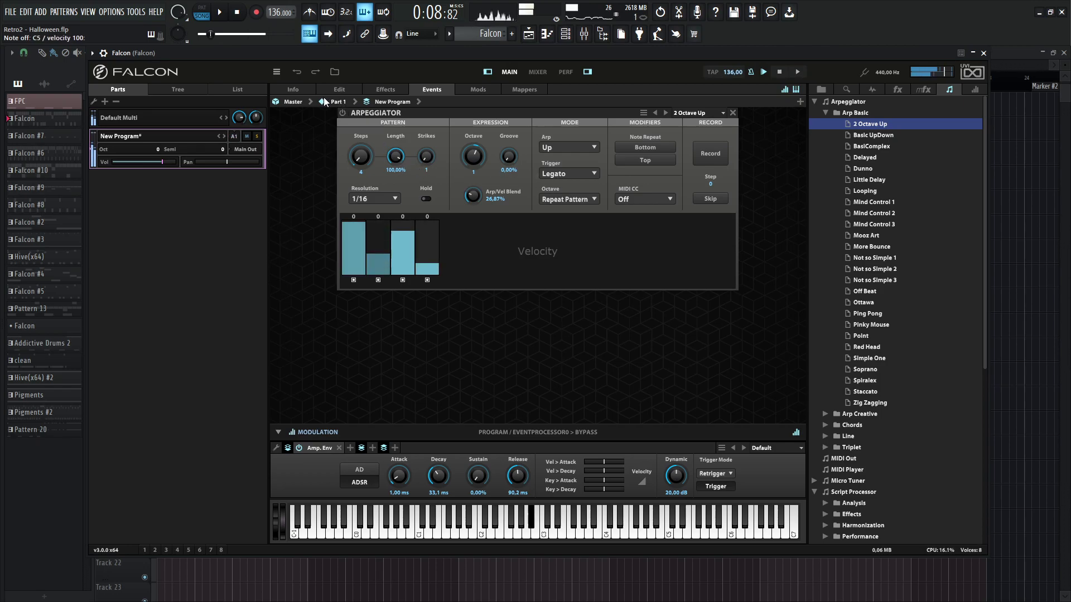
Nudge the amp envelope decay up to 35,7 ms and show the program's Info page.
drag(443, 483, 440, 476)
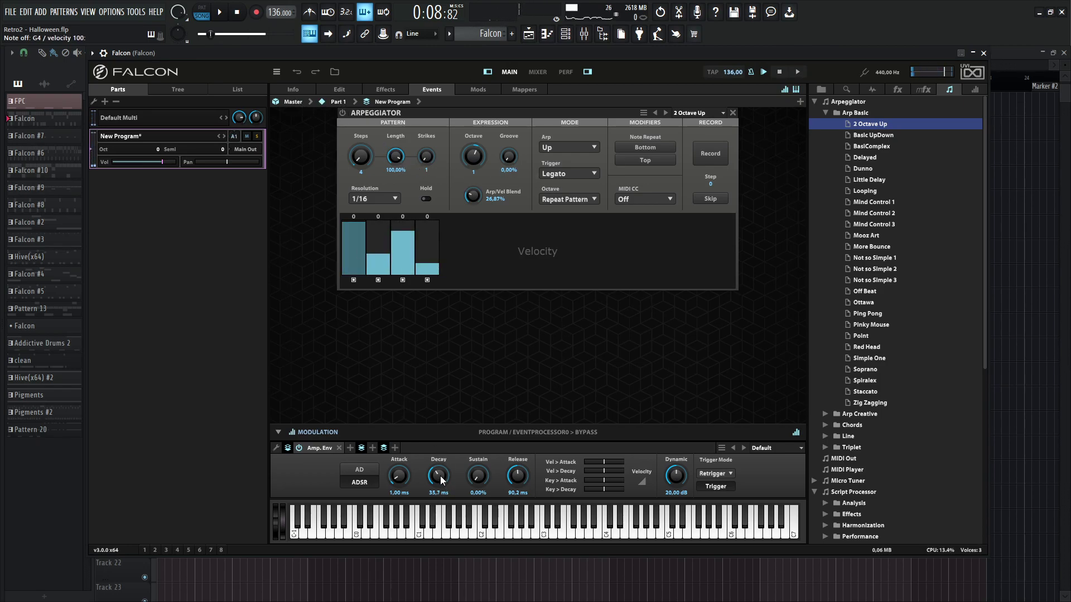
scroll(517, 477, down, 2)
click(292, 90)
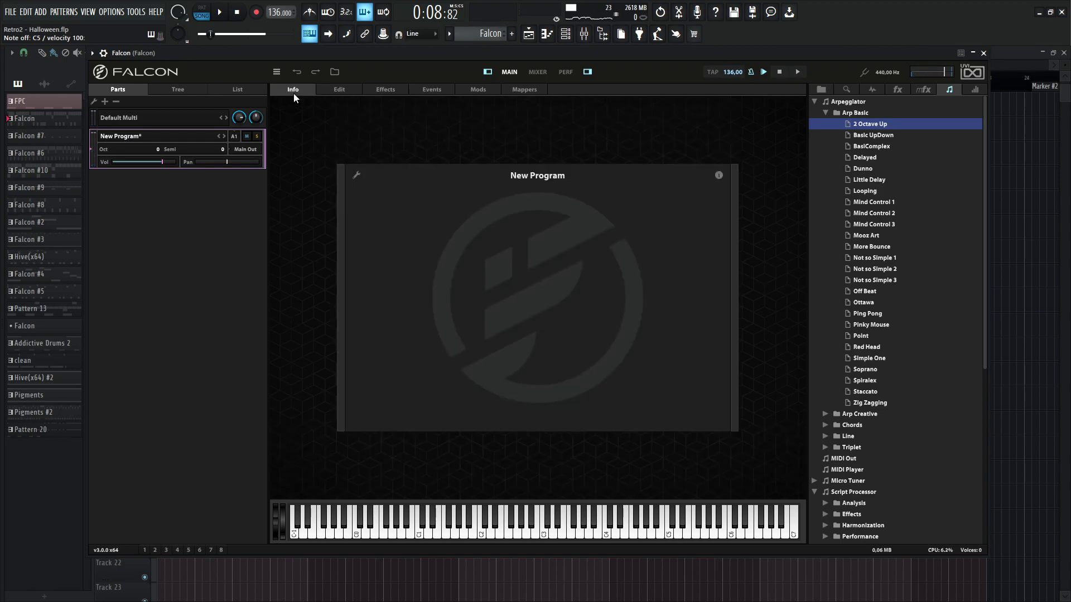